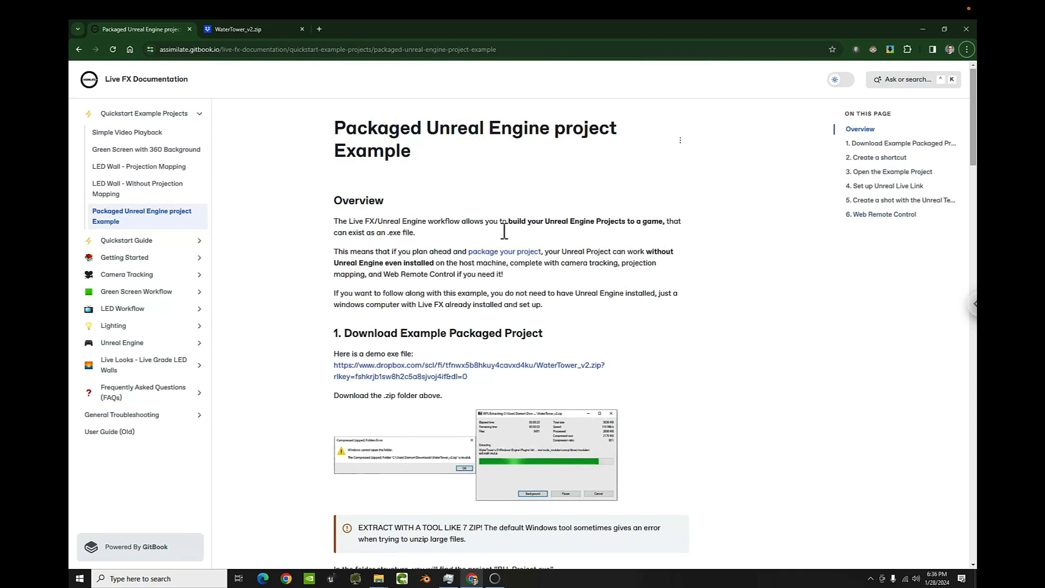
Switch to Live FX and adjust the camera's tracker offset to X Pos 4.079, Y Pos 0.317 and Pan 247.575
key(alt+Tab)
key(alt+Tab)
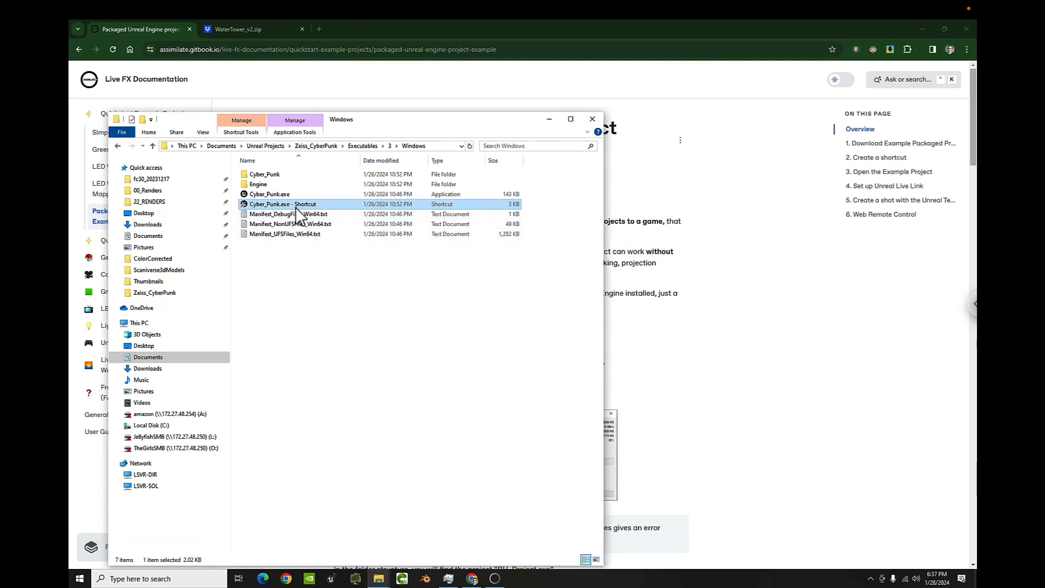
key(alt+Tab)
key(Tab)
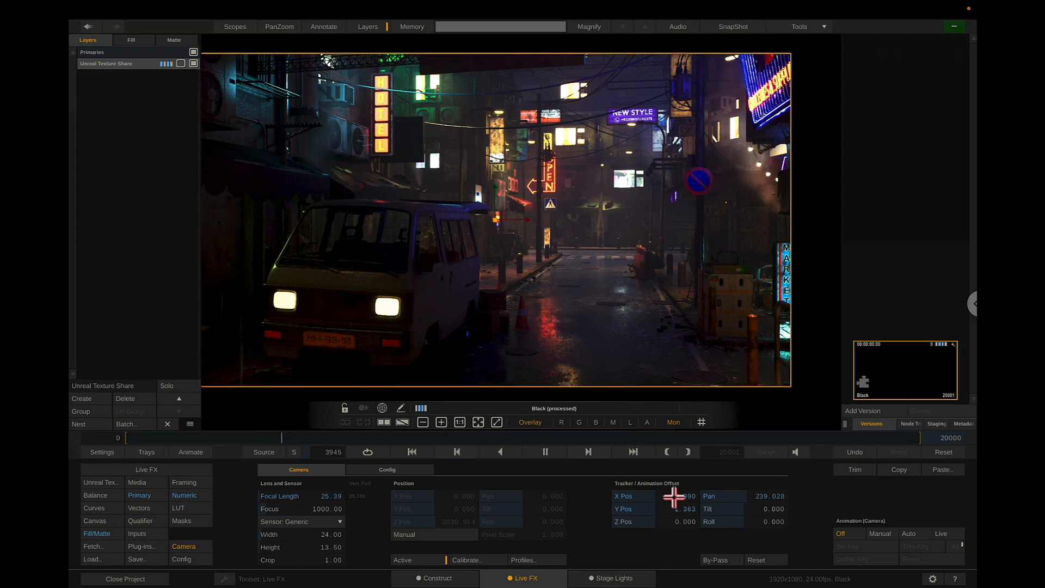
drag(673, 496, 624, 473)
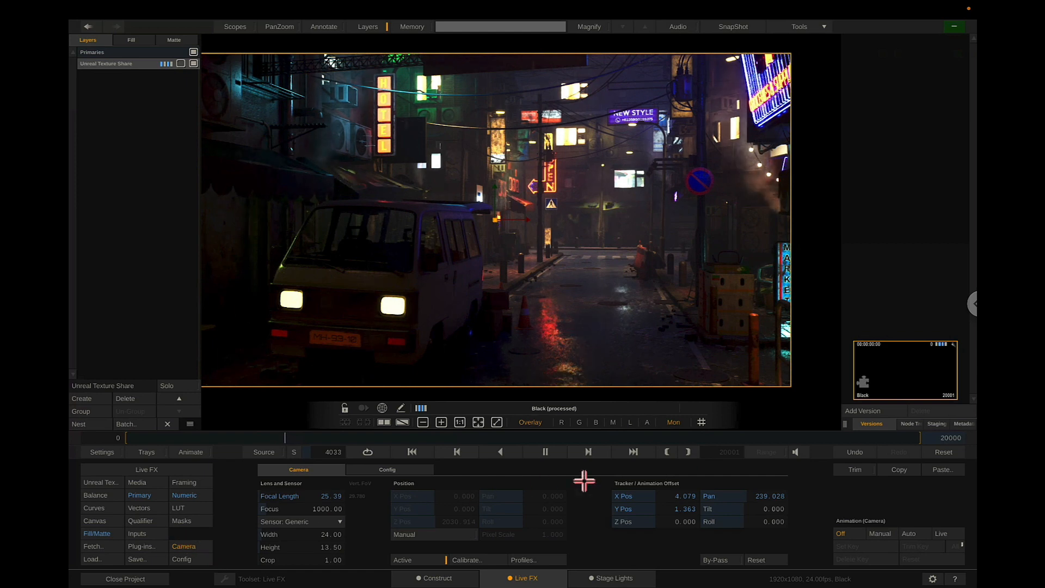
drag(767, 497, 669, 518)
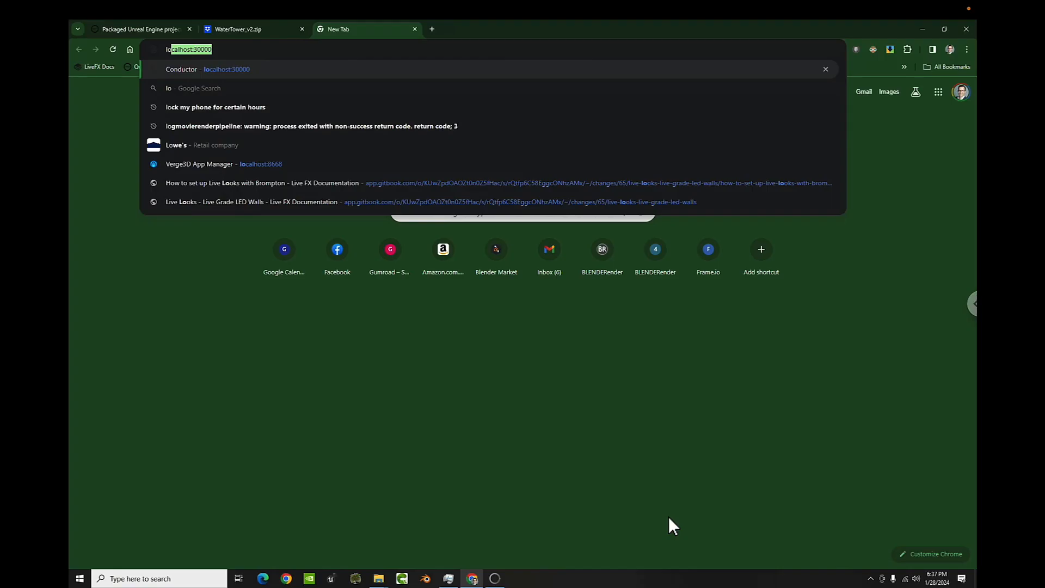
Open the Unreal web remote control page at localhost:30000, set Exposure Compensation to 6, and return to Live FX
key(Return)
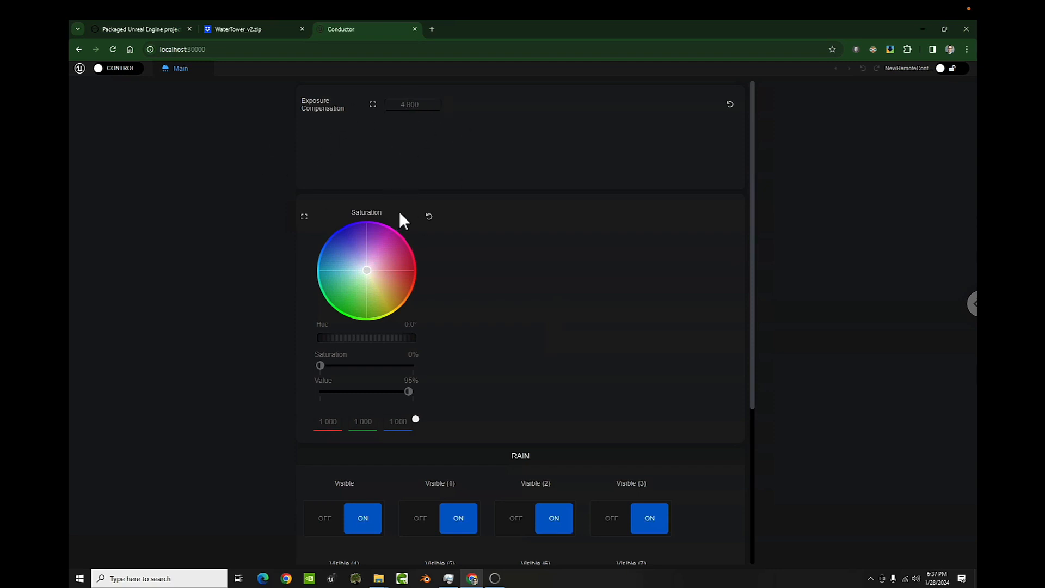
click(413, 107)
text(5)
key(alt+Tab)
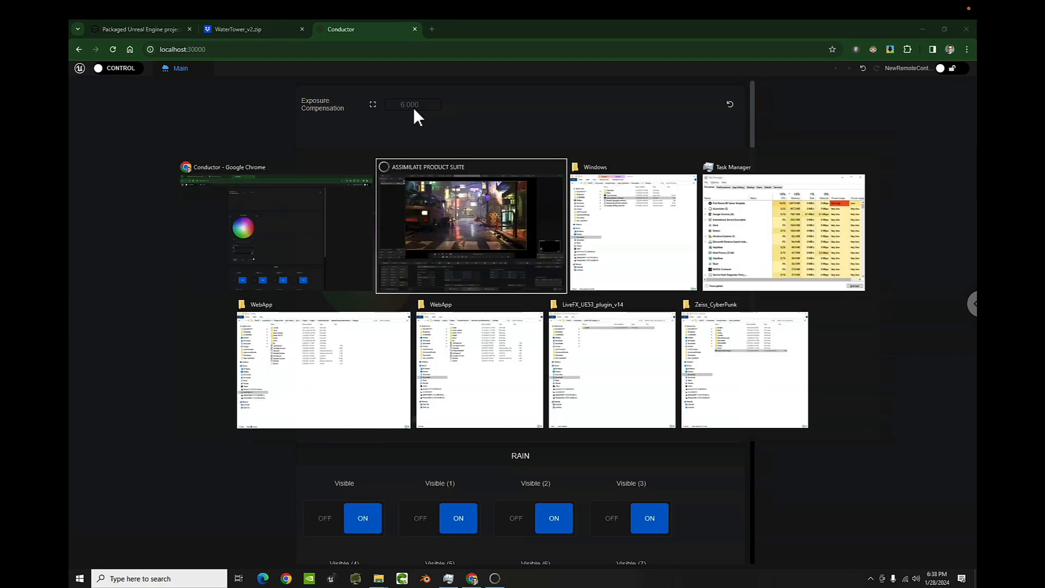
Place the remote control browser window over part of the Live FX view and set Exposure Compensation to 4.8
key(alt+Tab)
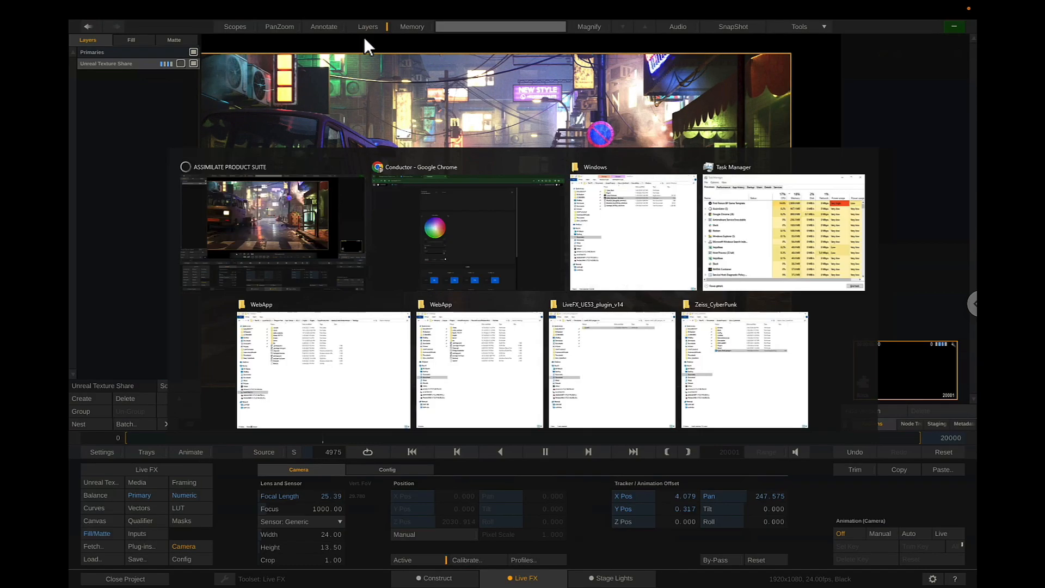
drag(451, 36, 847, 75)
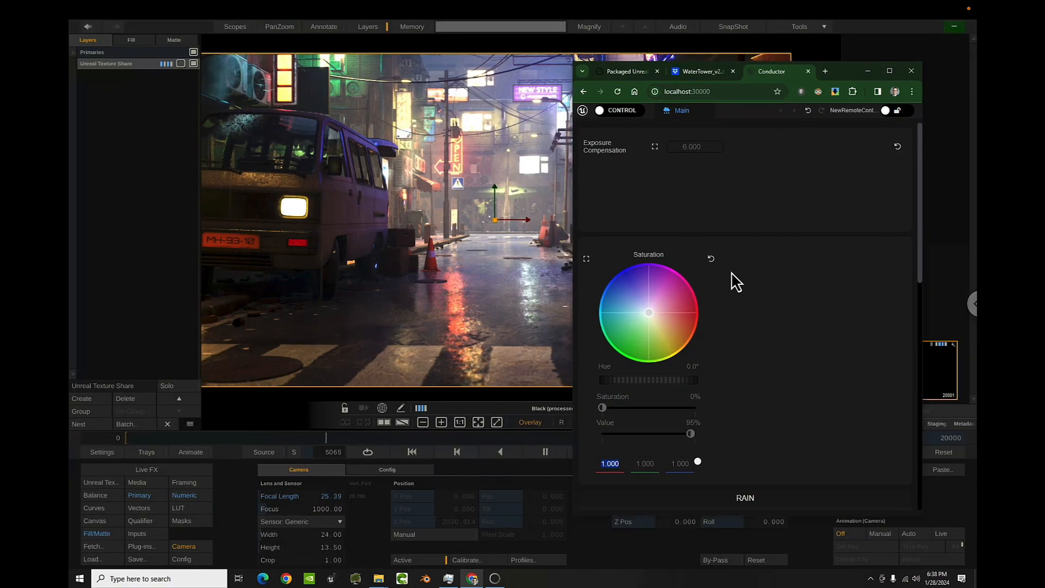
drag(702, 149, 696, 150)
text(4.8)
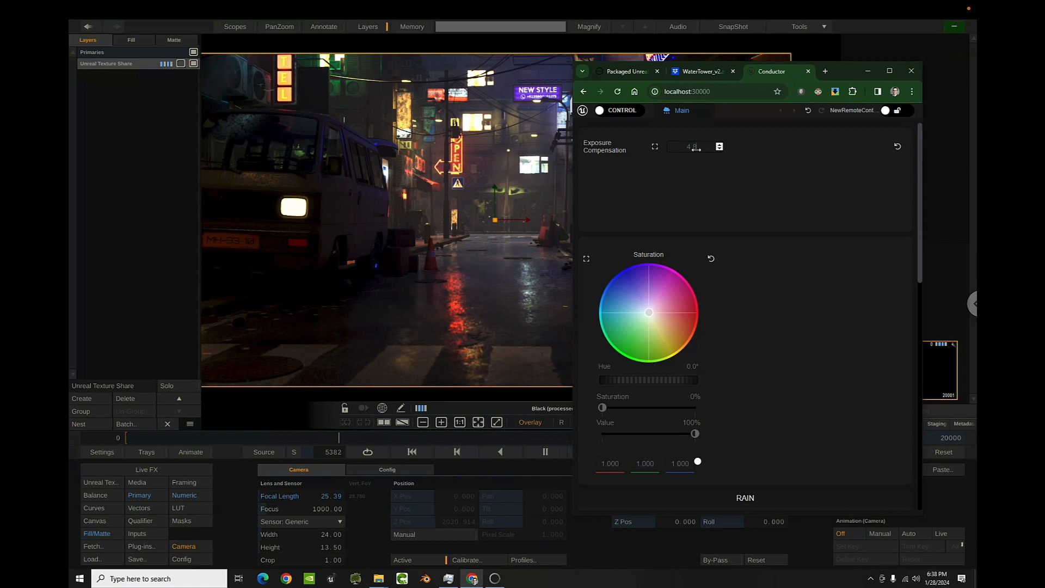
key(Return)
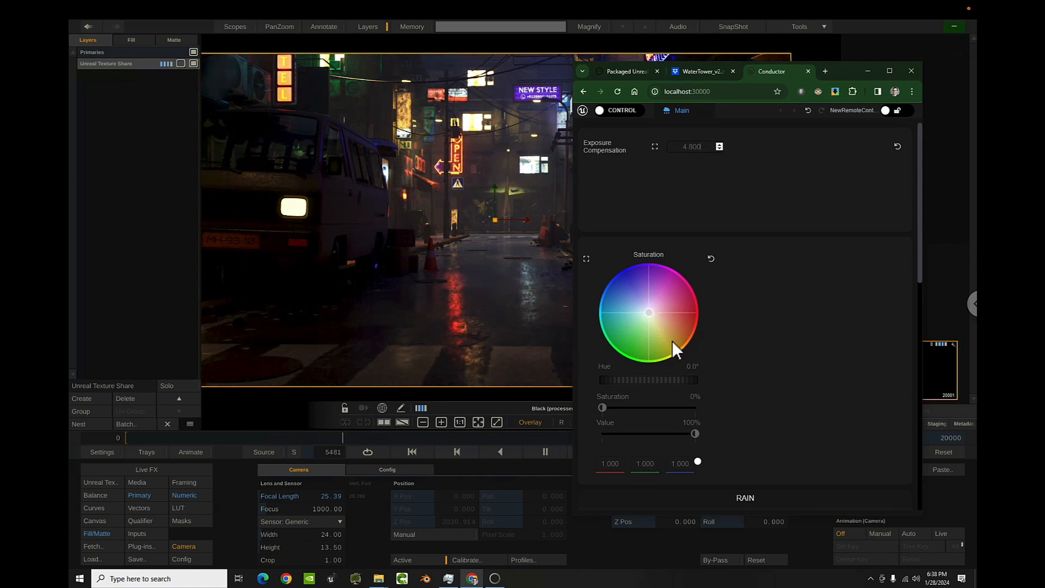
Try the Value slider of the Saturation control and look over the Rain visibility switches
mouse_move(695, 435)
mouse_down()
mouse_move(608, 446)
mouse_move(715, 432)
mouse_up()
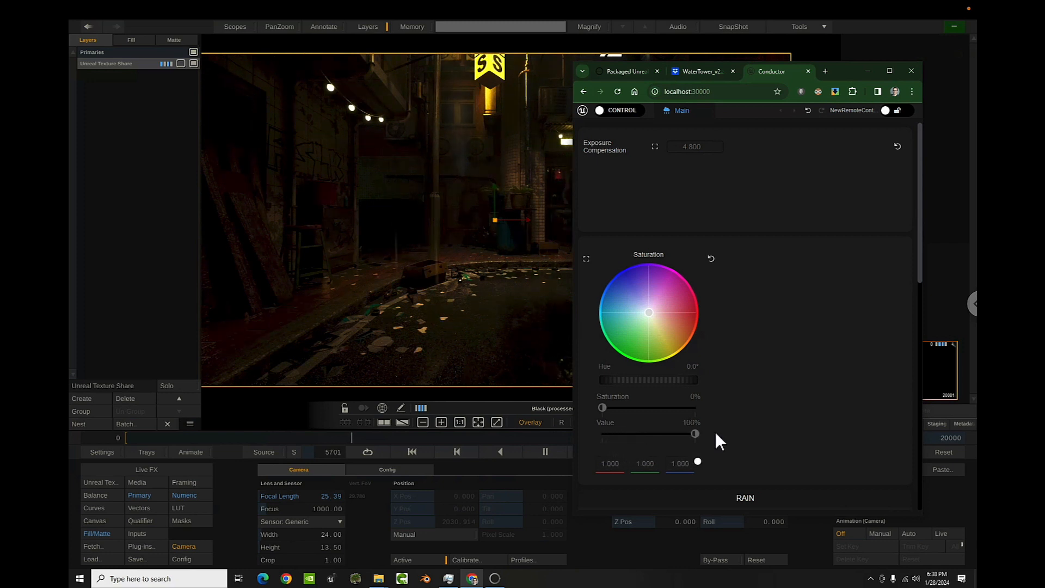
scroll(797, 367, down, 2)
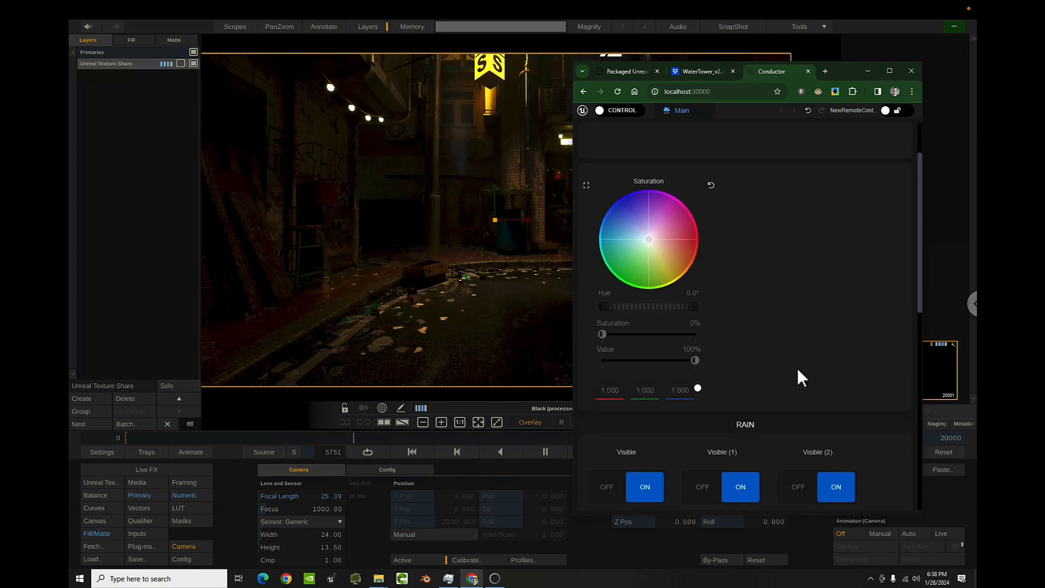
scroll(799, 366, up, 2)
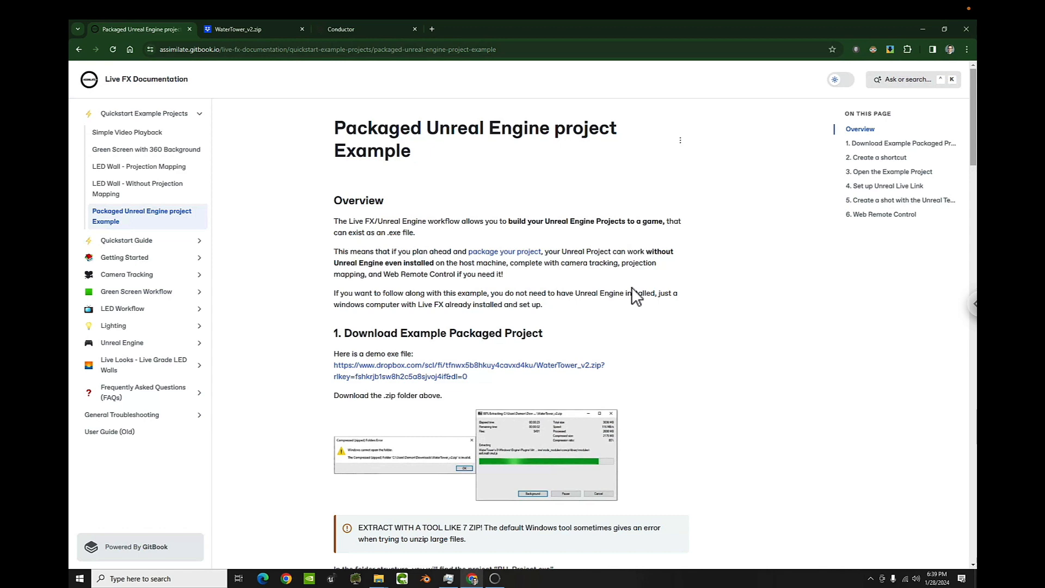
Extract WaterTower_v2.zip from the Unreal Projects folder into its own WaterTower_v2 folder with 7-Zip
scroll(631, 287, down, 2)
scroll(610, 242, down, 1)
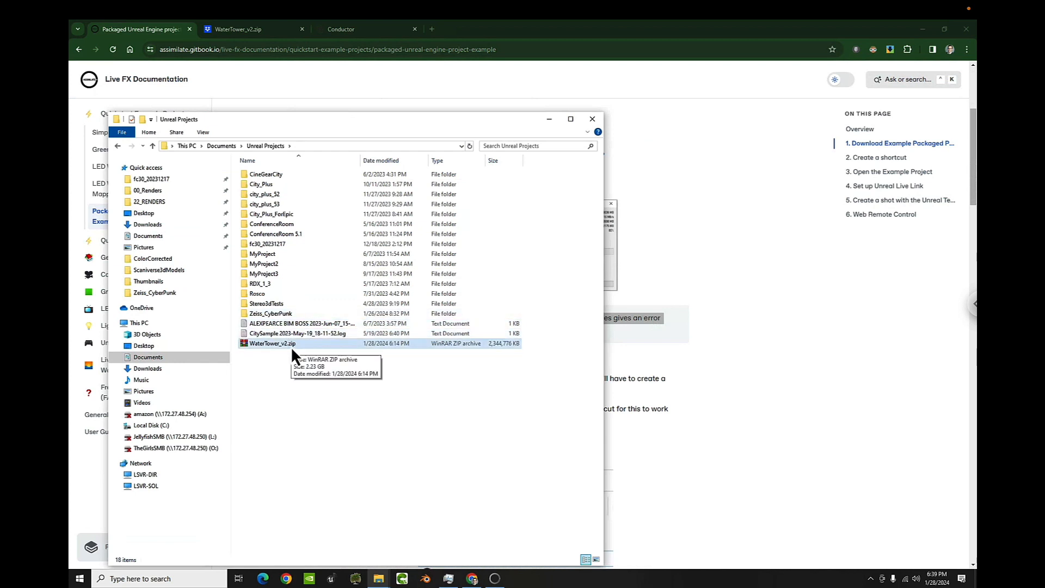
right_click(291, 346)
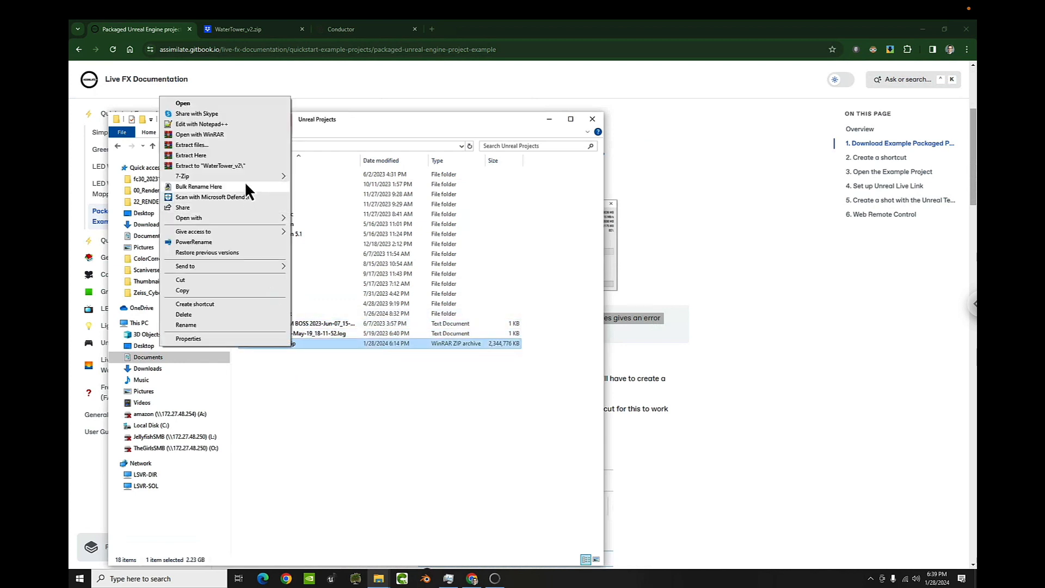
mouse_move(244, 178)
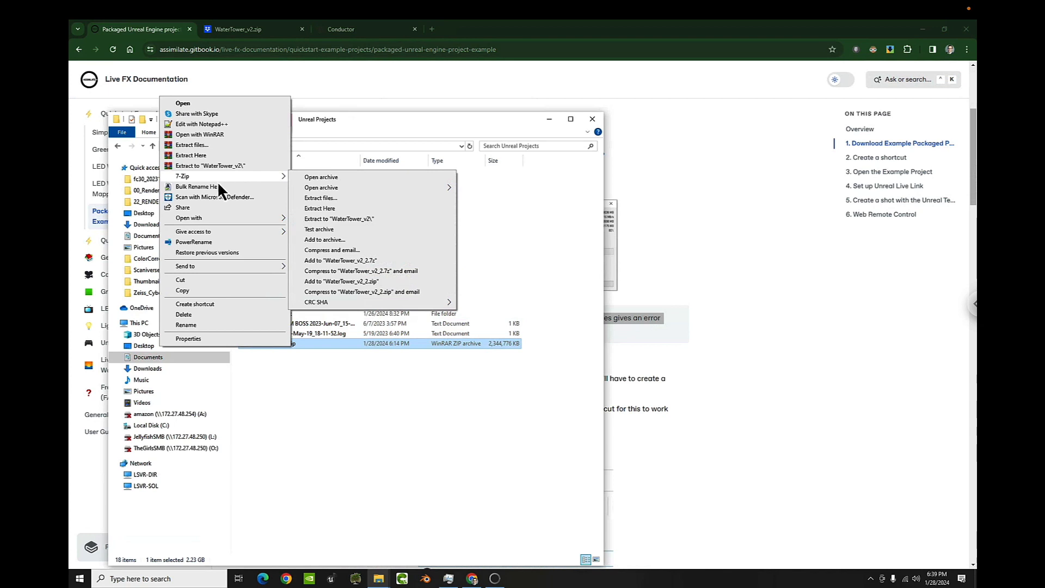
click(376, 220)
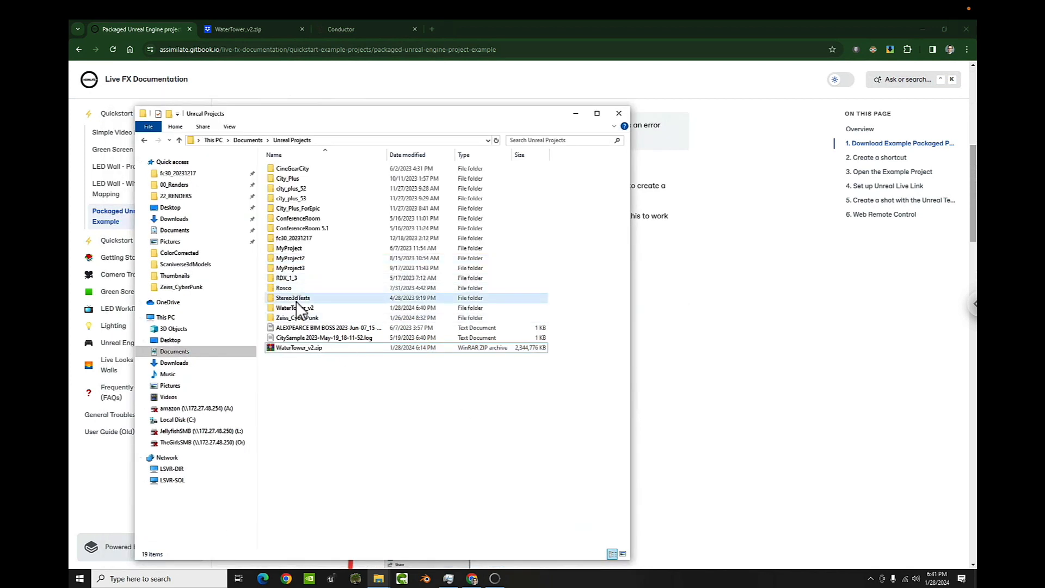
Open the Windows folder under WaterTower_v2, WaterTower, v3 and delete the existing BH_Project.exe shortcut
double_click(295, 308)
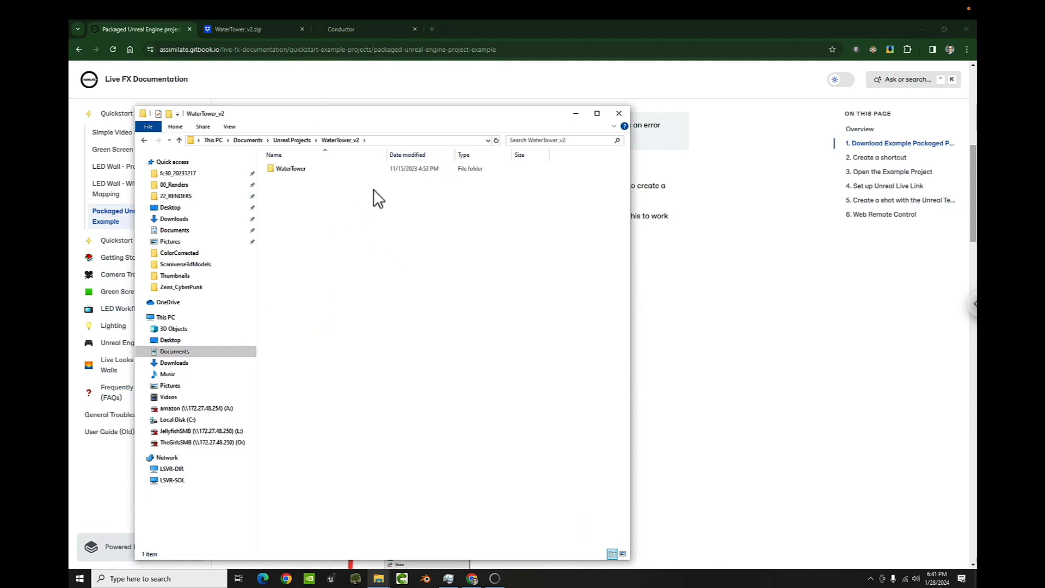
double_click(286, 172)
double_click(286, 172)
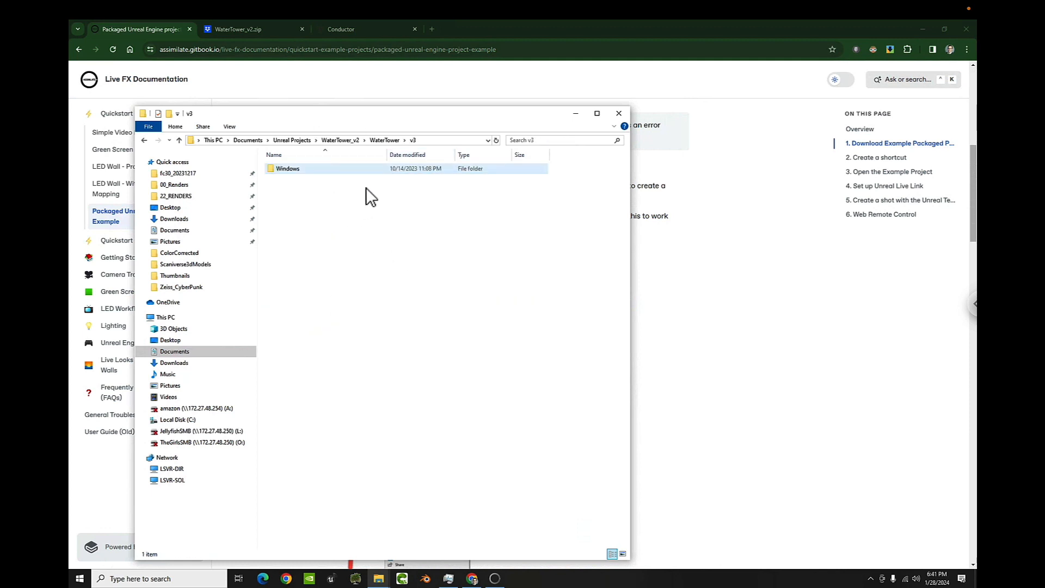
double_click(298, 172)
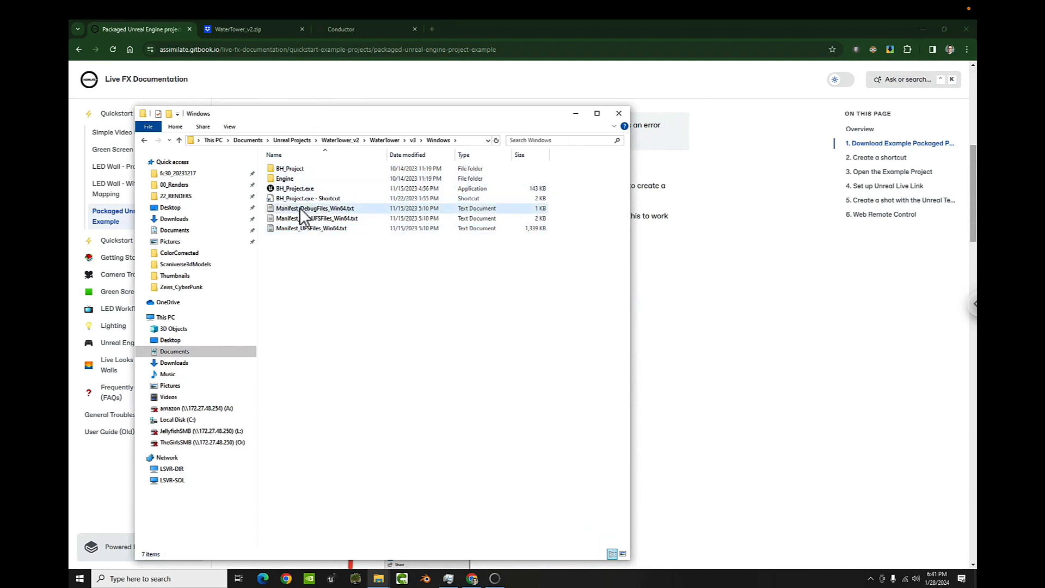
click(374, 199)
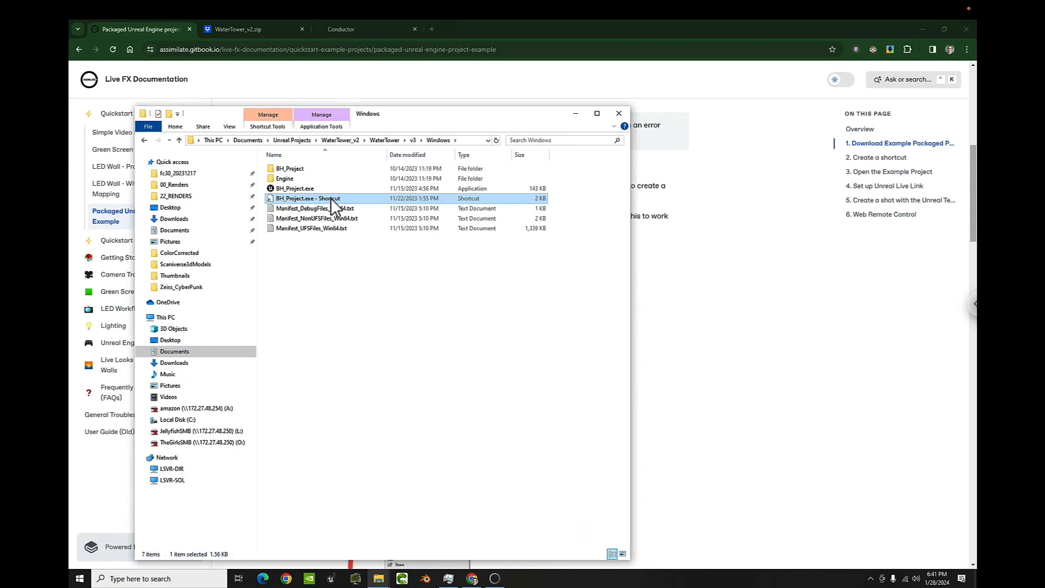
key(Delete)
Launch BH_Project.exe to preview the packaged scene and close it again
click(290, 189)
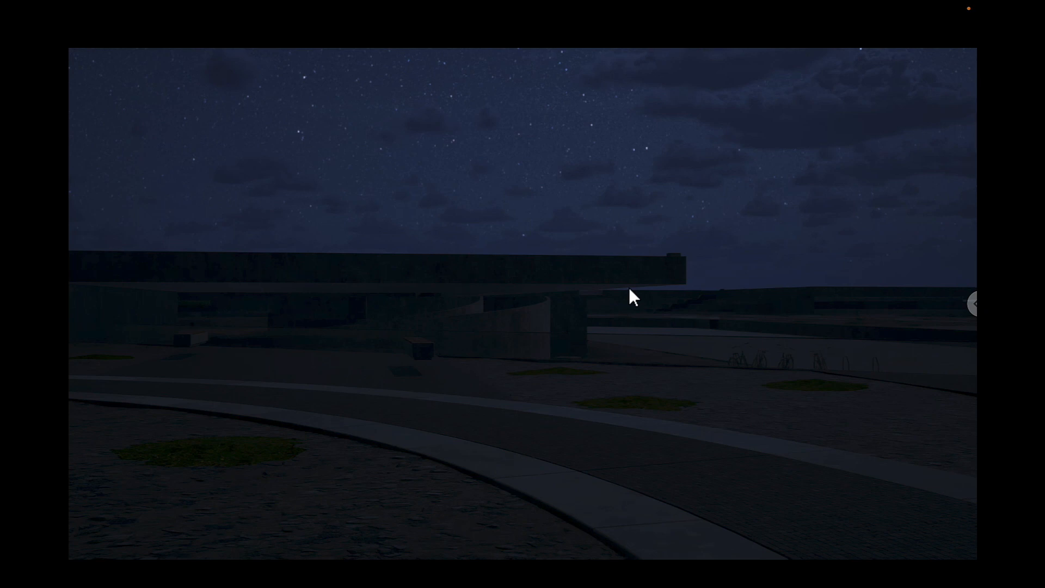
key(alt+F4)
click(442, 325)
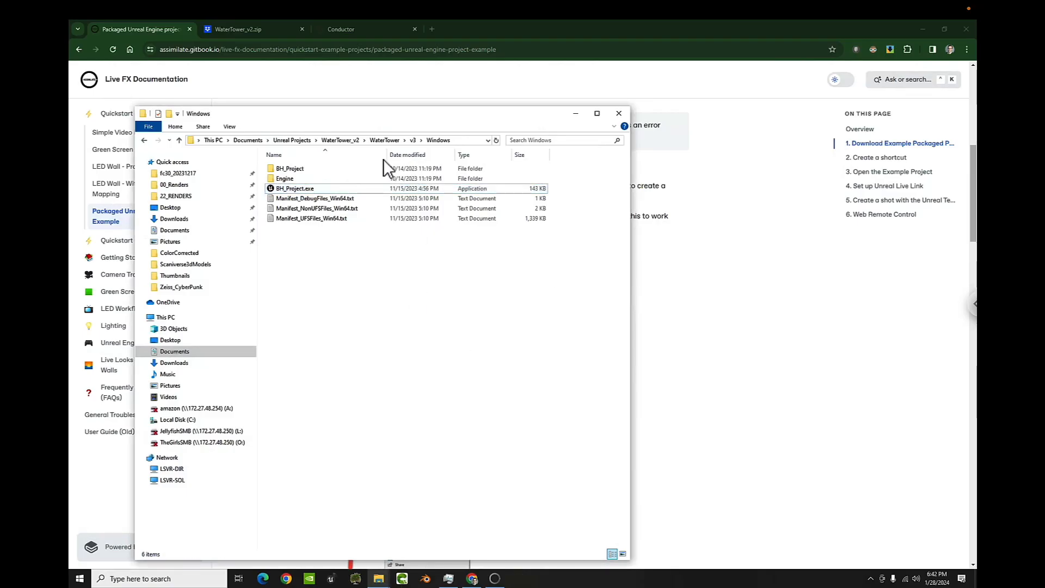
Create a shortcut to BH_Project.exe and rename it "BH_Project.exe - RenderOffscreen_1920_Shortcut"
right_click(291, 188)
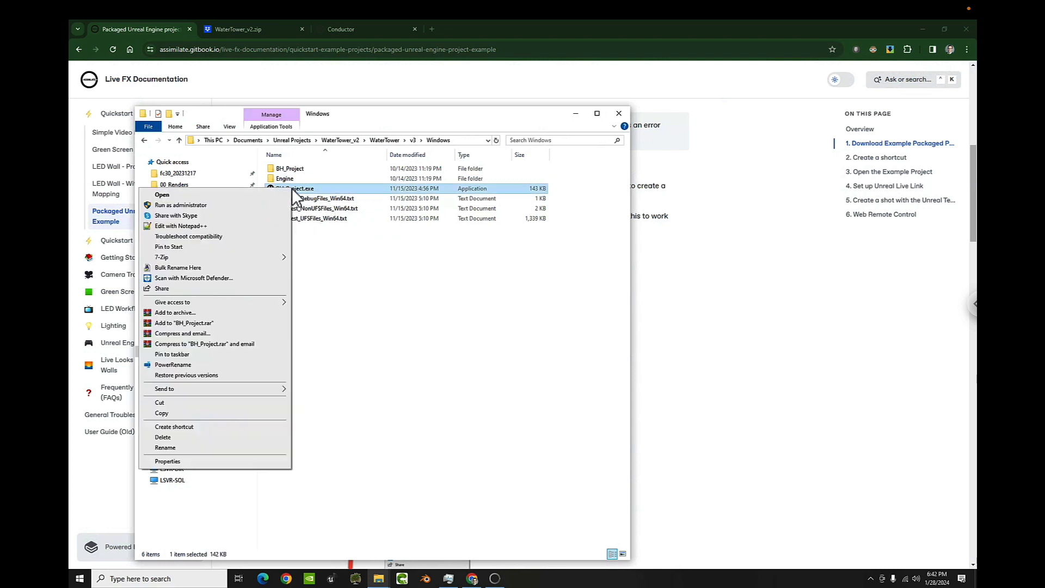
click(188, 427)
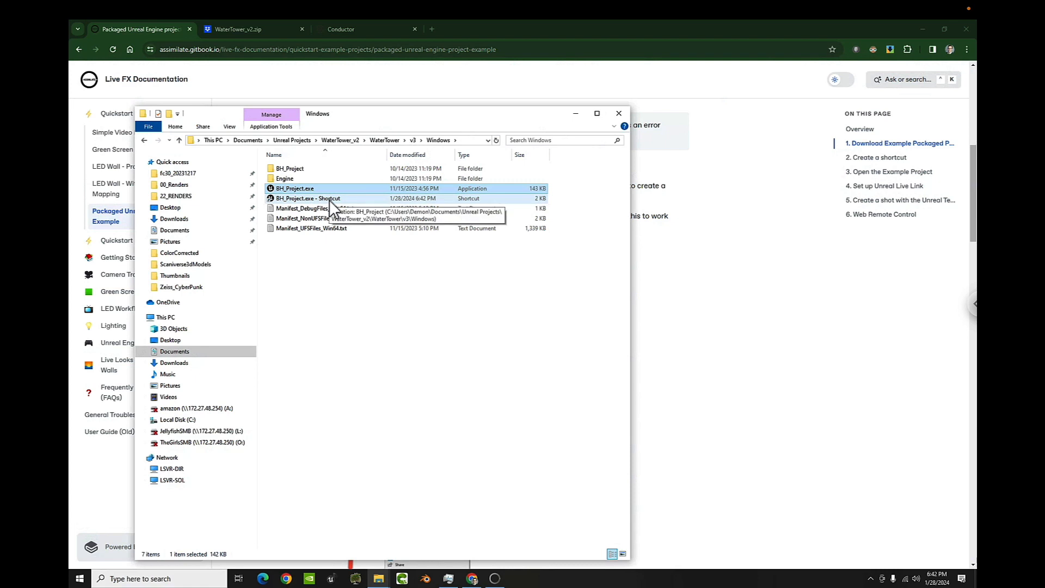
click(328, 200)
click(328, 199)
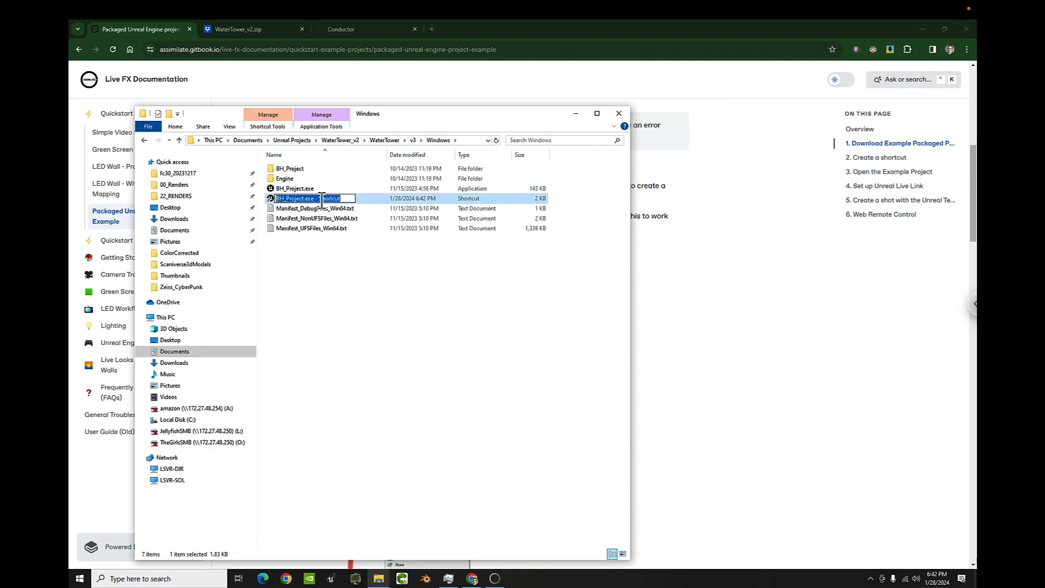
click(333, 199)
text(Rend)
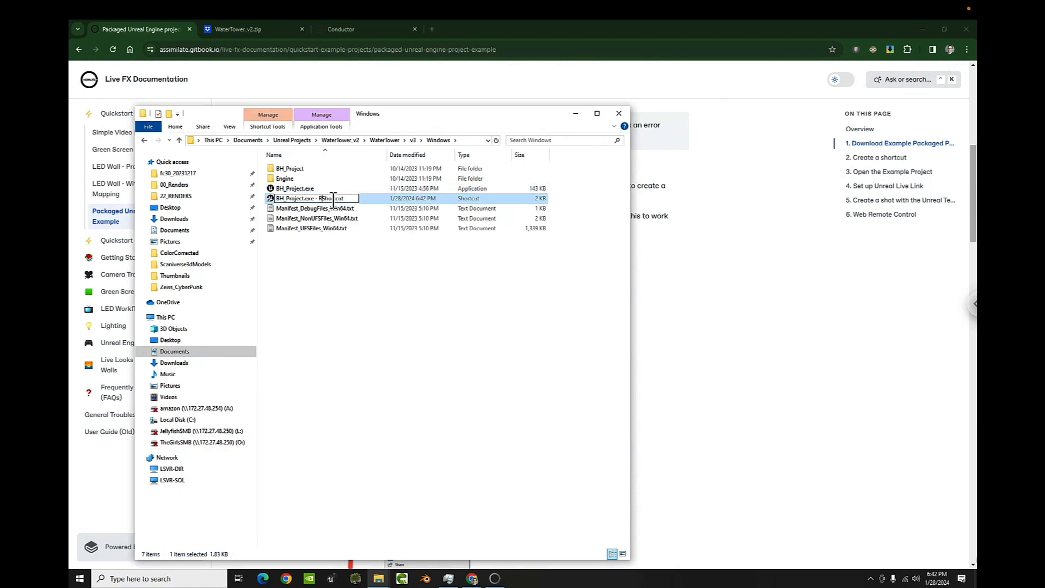
text(erOffscreenm)
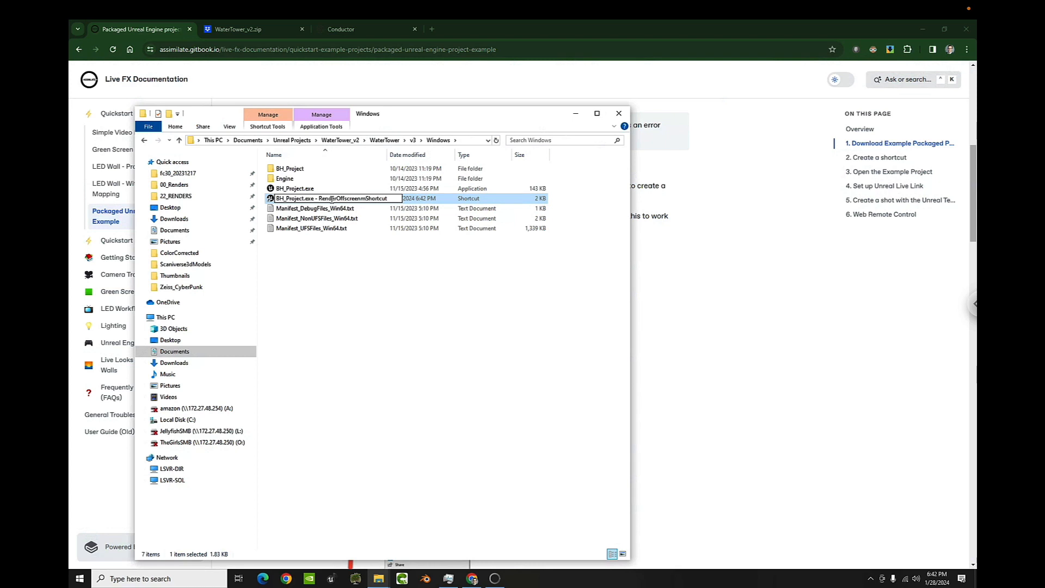
key(BackSpace)
text(_1920_)
key(Return)
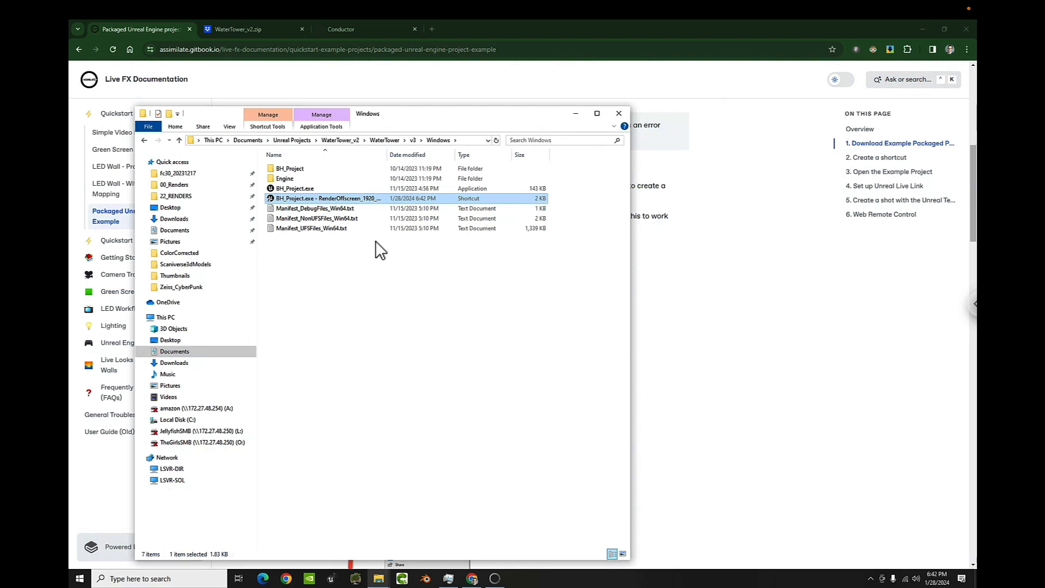
Append "-RenderOffscreen -ForceRes -ResX=1920 -ResY=1080 -RCWebControlEnable -RCWebInterfaceEnable" after BH_Project.exe in the RenderOffscreen_1920 shortcut's target
right_click(331, 199)
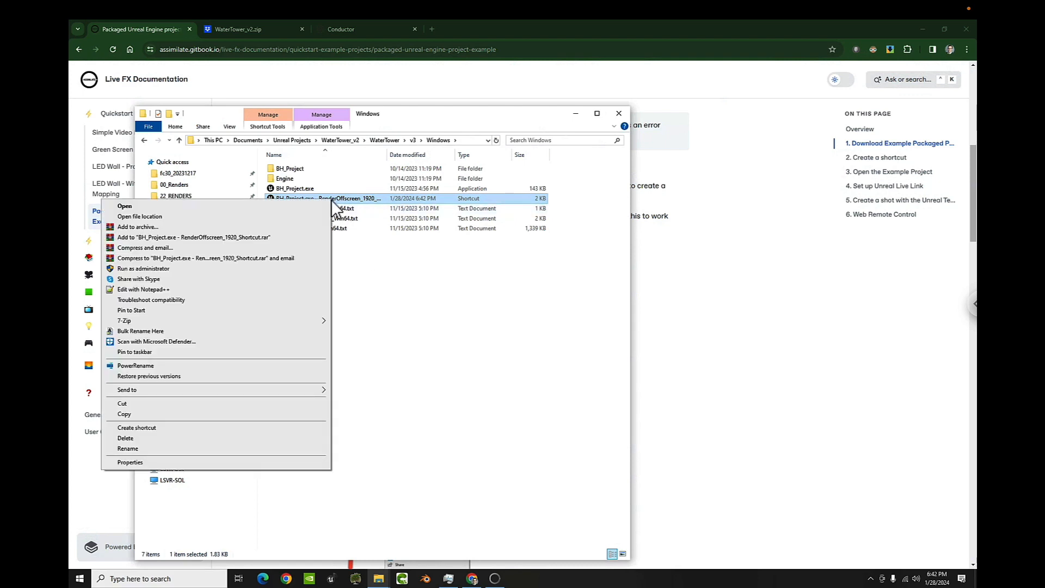
click(134, 462)
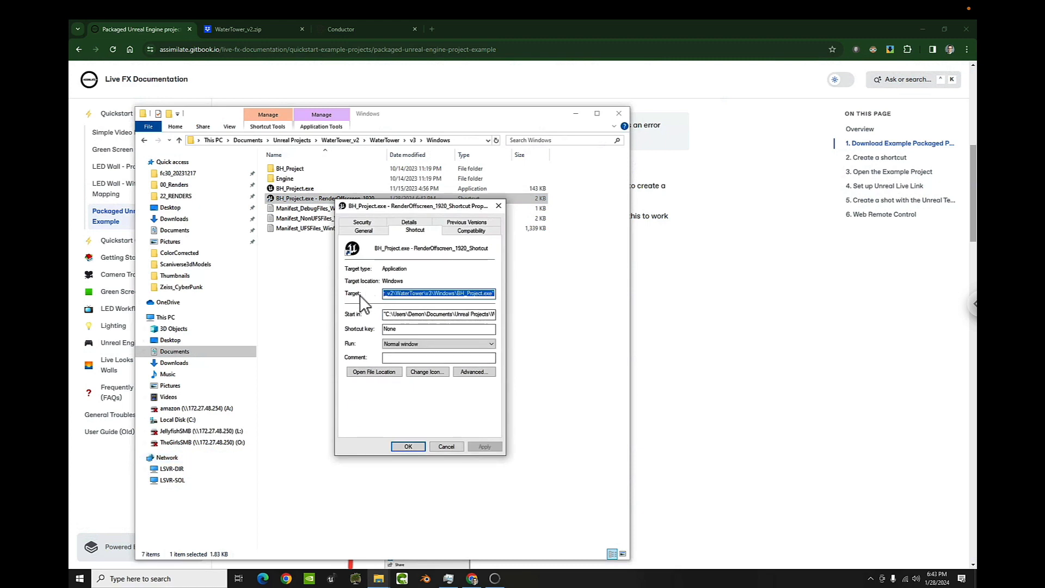
click(408, 294)
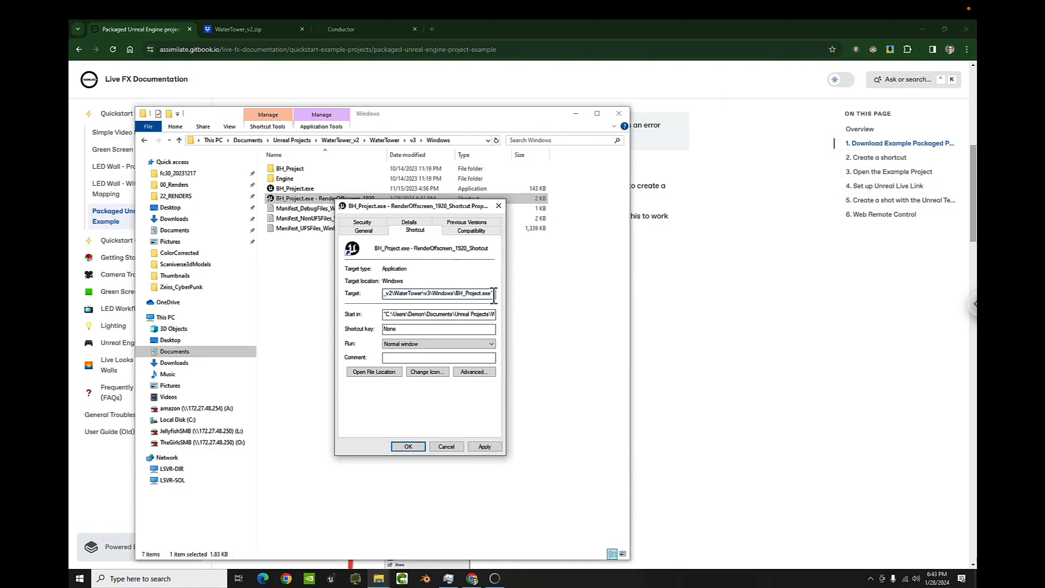
key(alt+Tab)
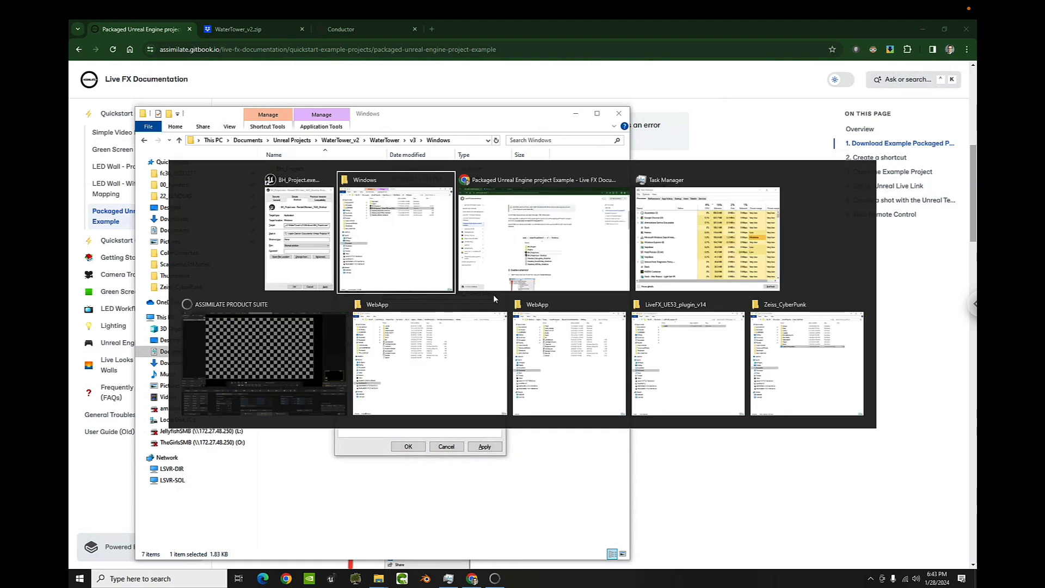
key(alt+Tab)
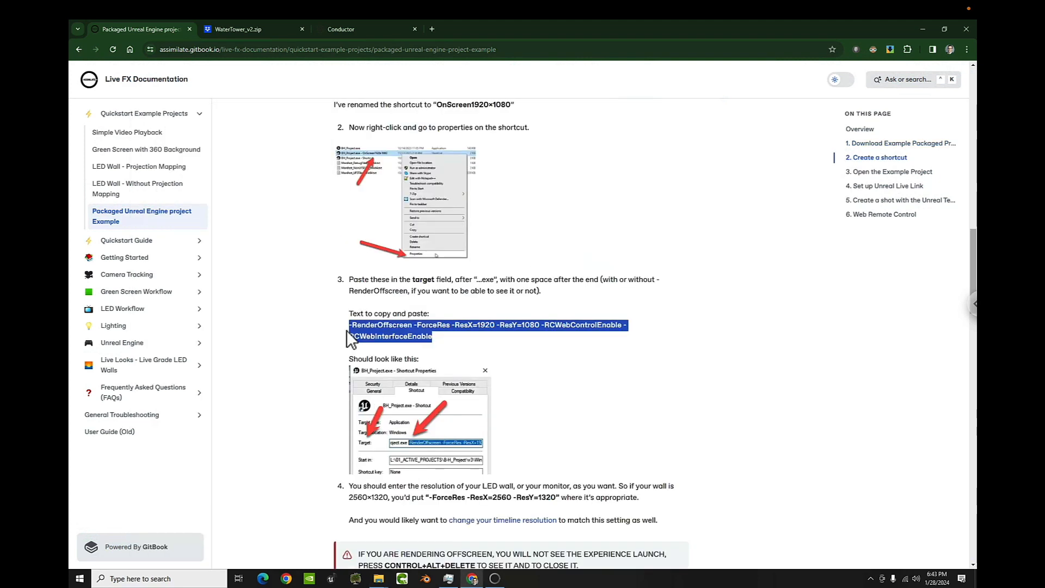
key(alt+Tab)
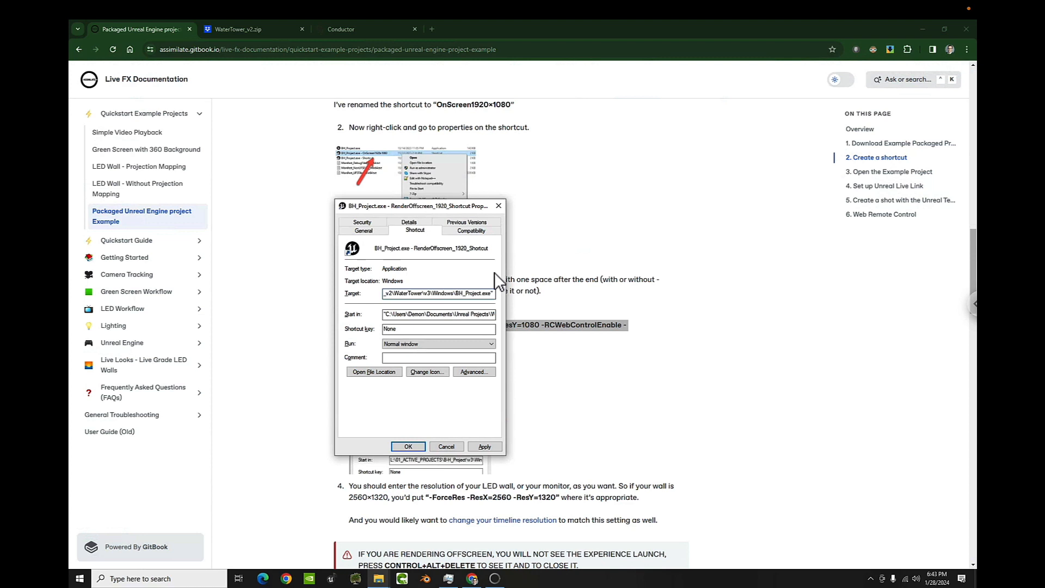
key(ctrl+v)
Examine the documentation's launch parameters for offscreen rendering, forced resolution and web control, and its notes on matching the LED wall resolution
click(463, 326)
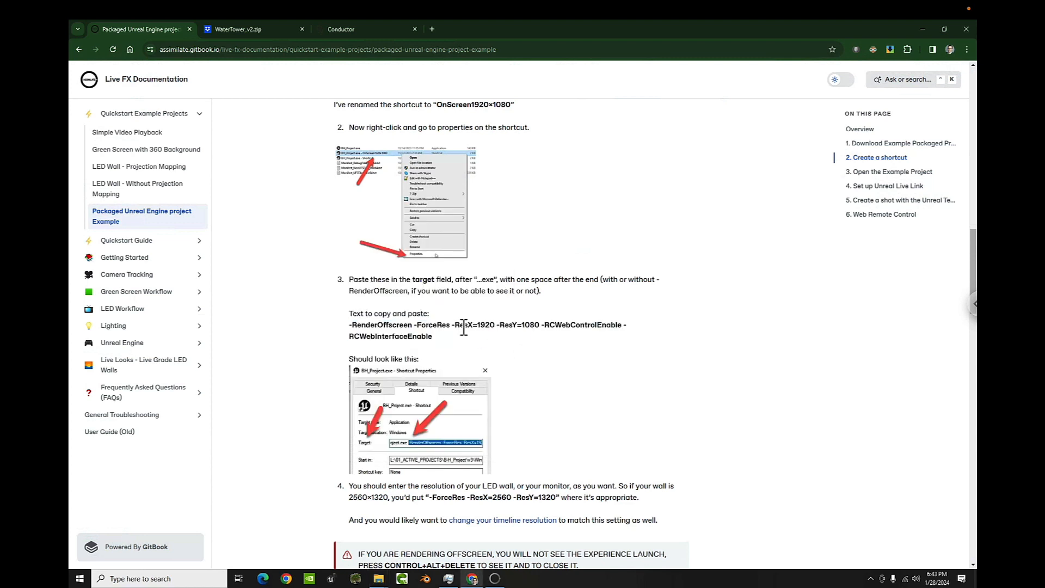
drag(365, 325, 535, 326)
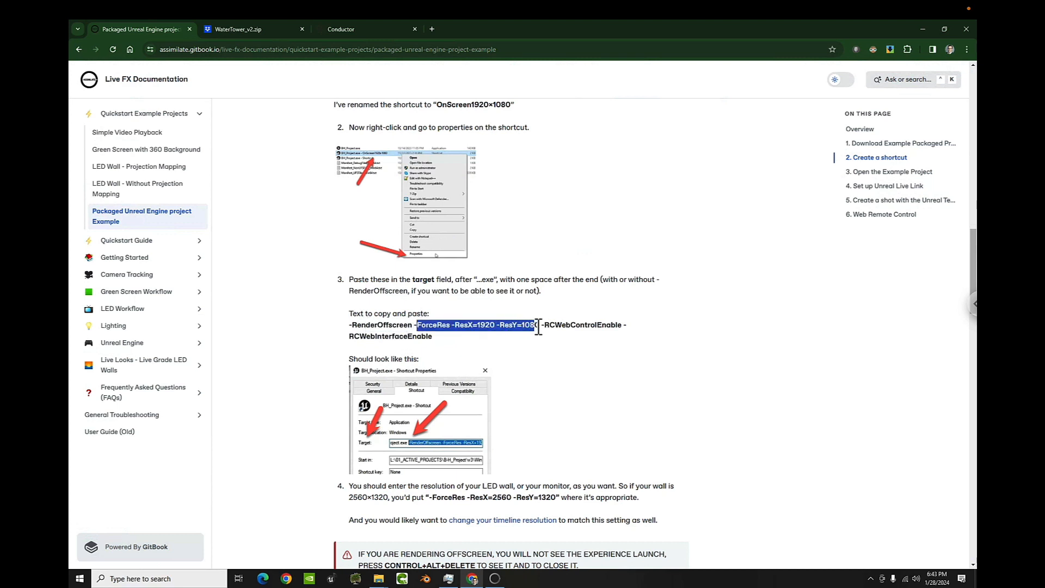
click(568, 332)
drag(544, 327, 611, 327)
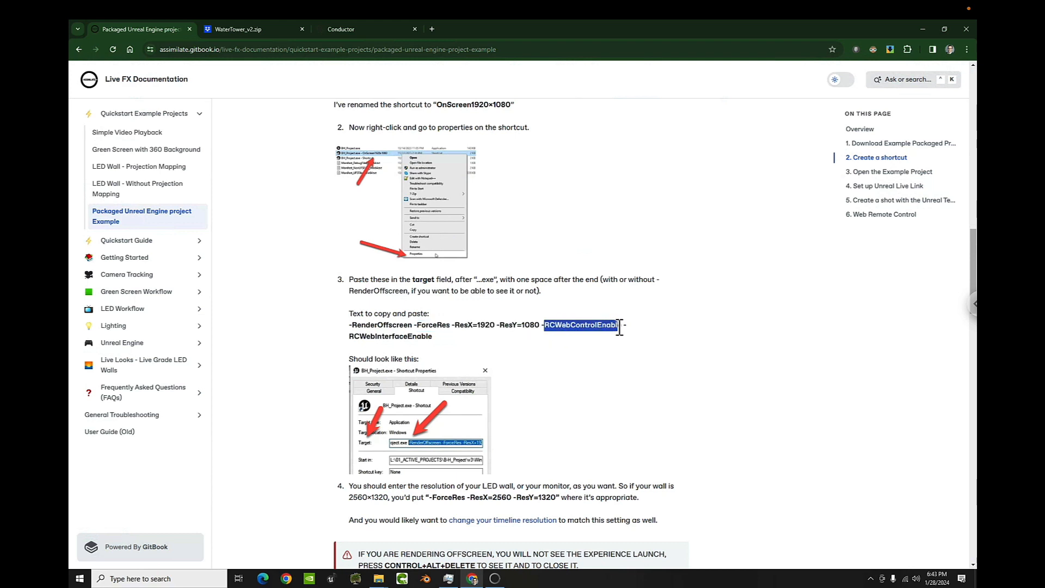
drag(366, 339, 418, 338)
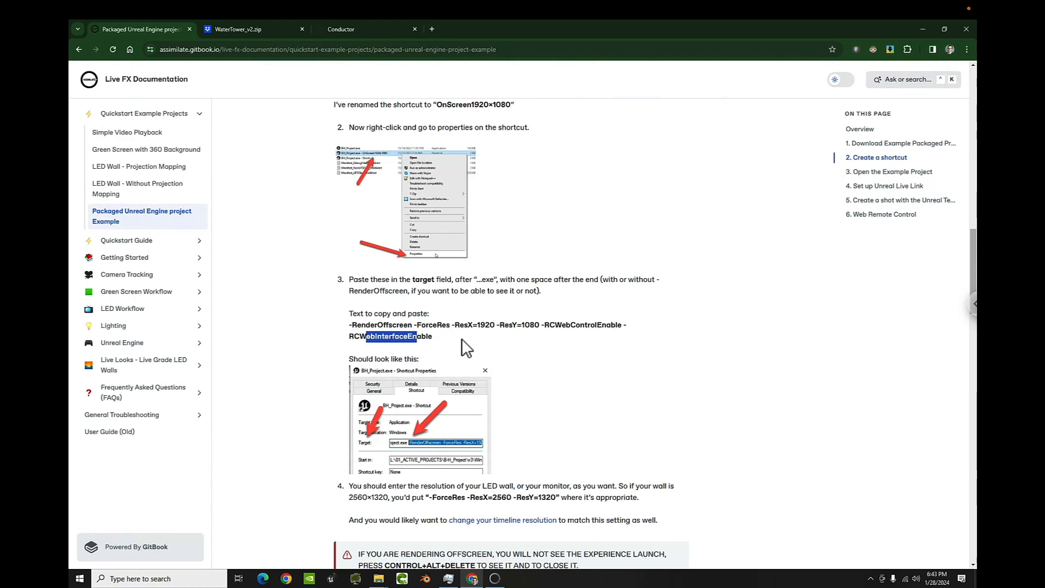
click(462, 338)
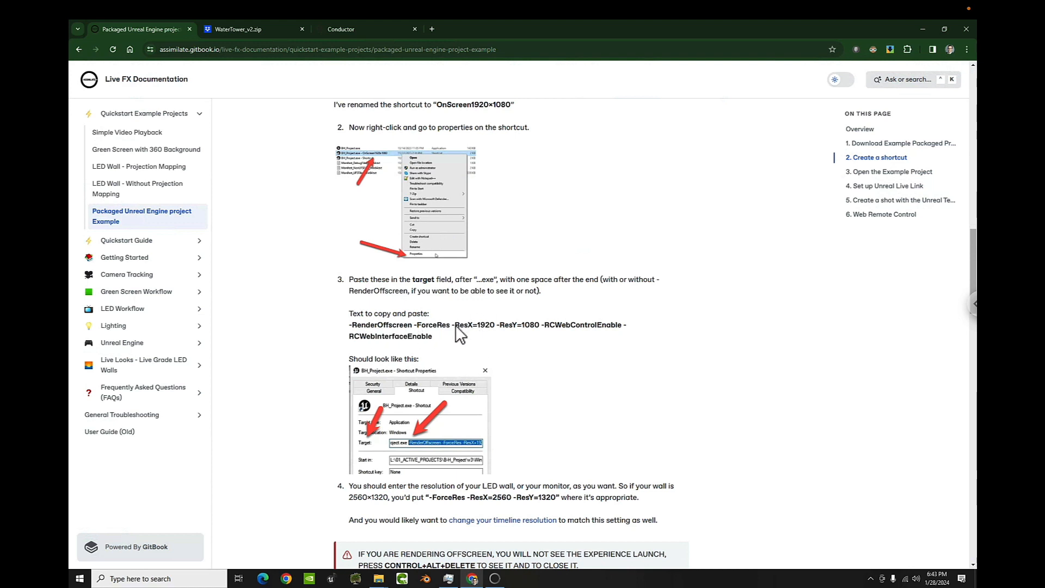
drag(457, 324, 532, 329)
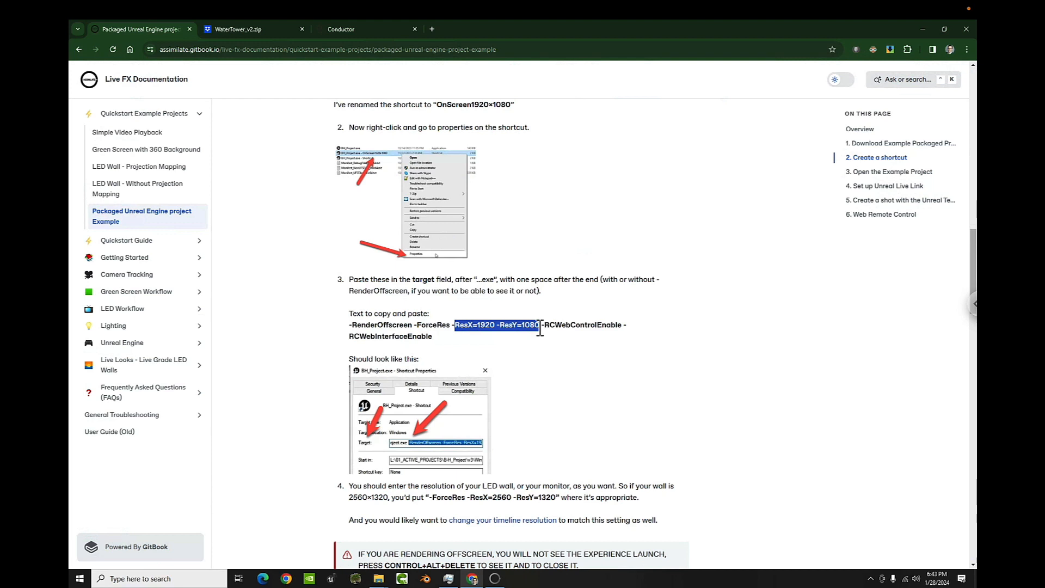
click(510, 497)
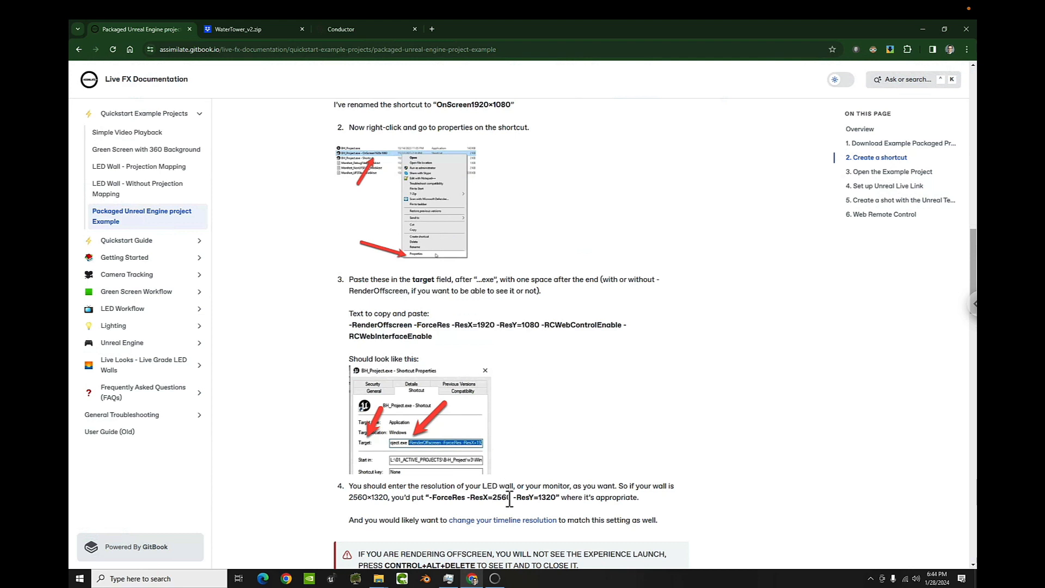
drag(540, 498, 555, 498)
click(500, 357)
drag(478, 327, 533, 328)
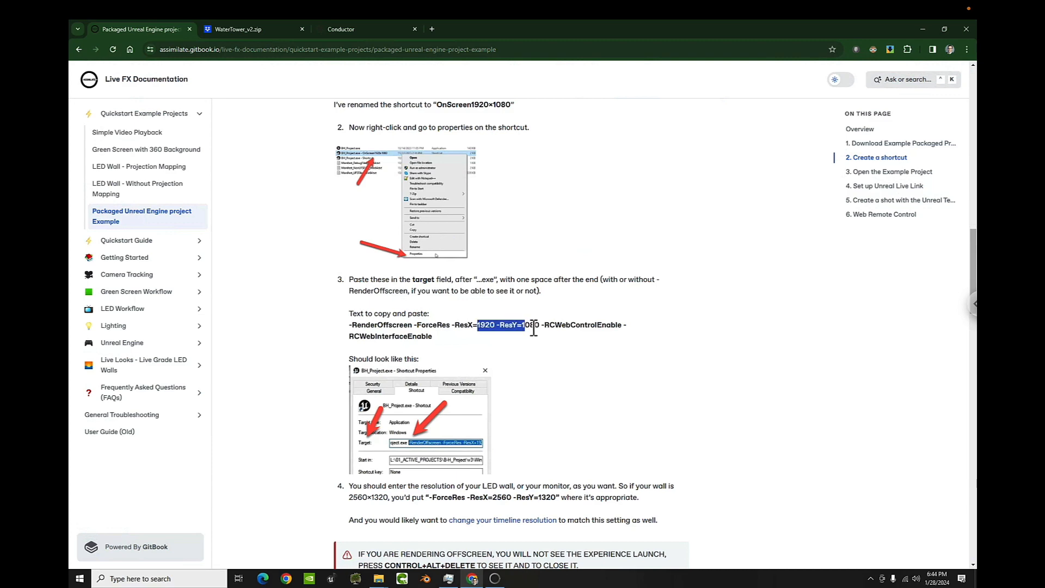
click(570, 330)
scroll(550, 351, down, 4)
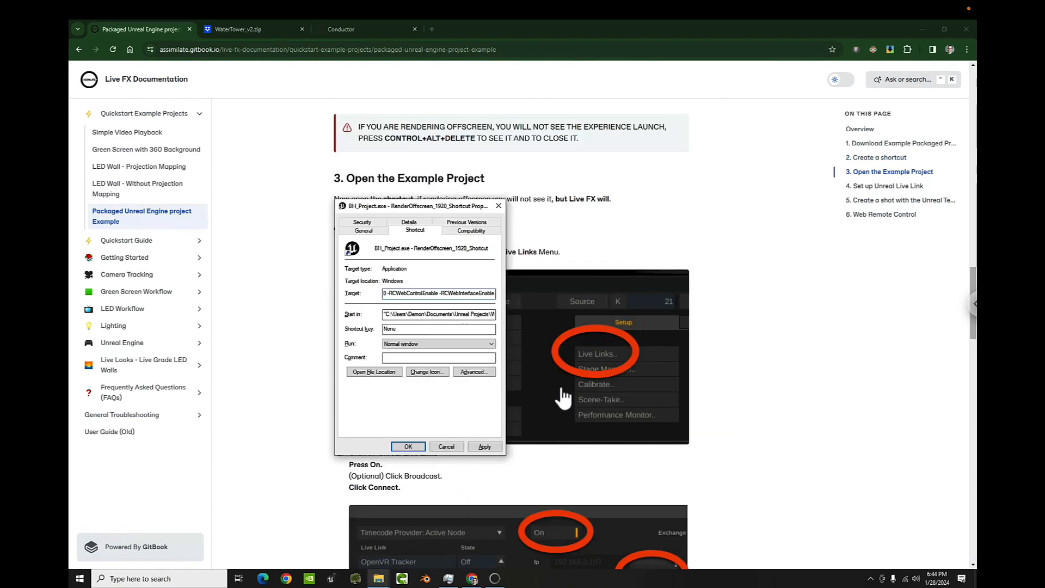
Apply the edited shortcut properties and launch the RenderOffscreen_1920 shortcut
click(484, 446)
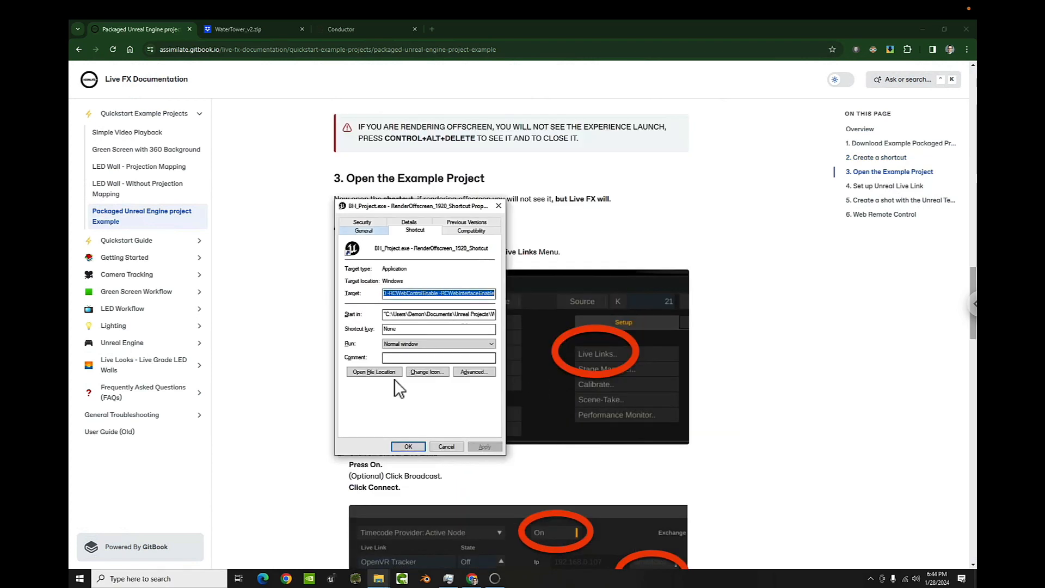
click(407, 447)
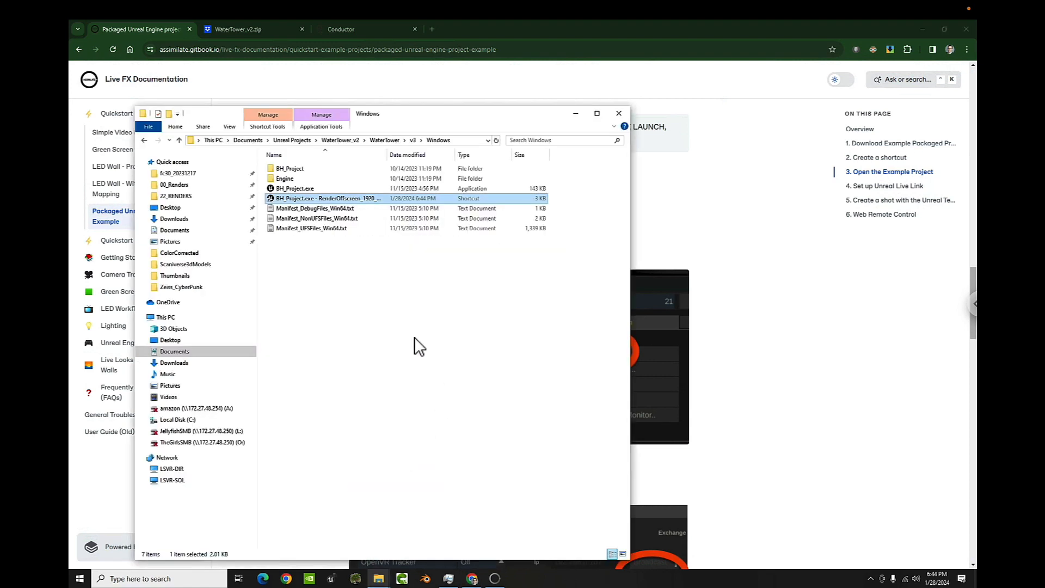
click(342, 245)
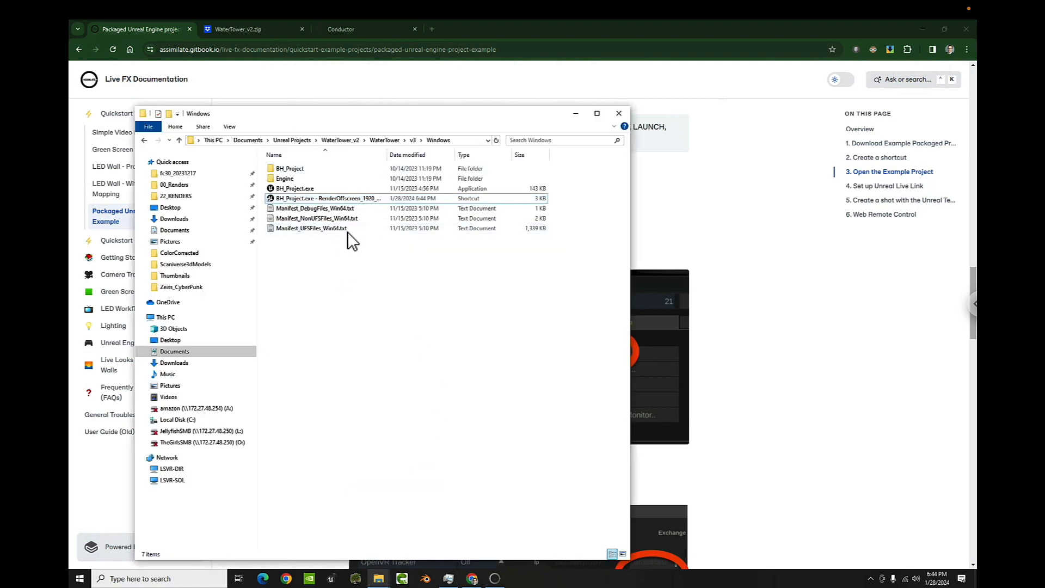
double_click(299, 198)
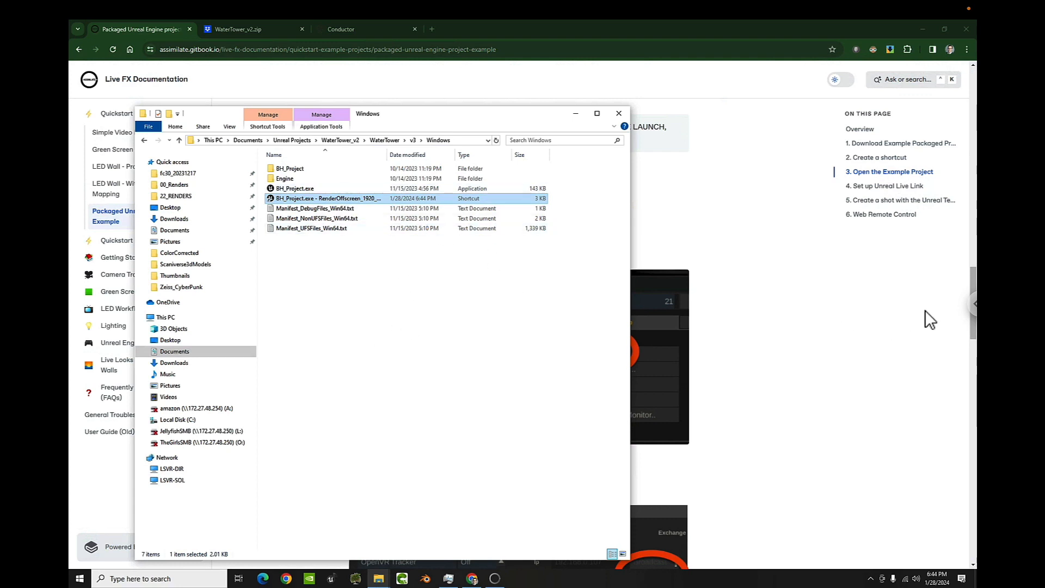
Check Task Manager for the UnrealGame process and minimize it again
click(449, 579)
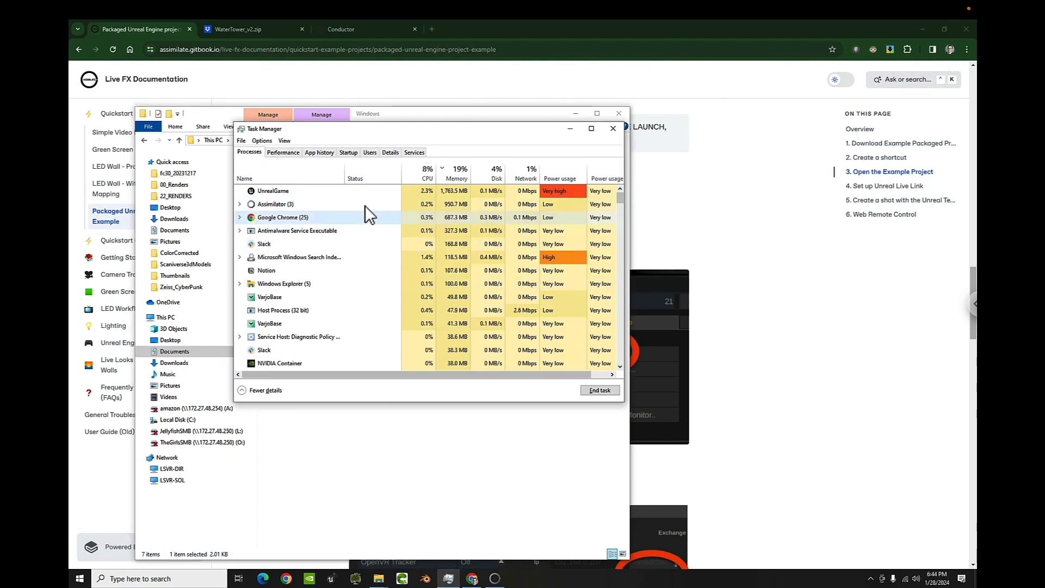
click(266, 188)
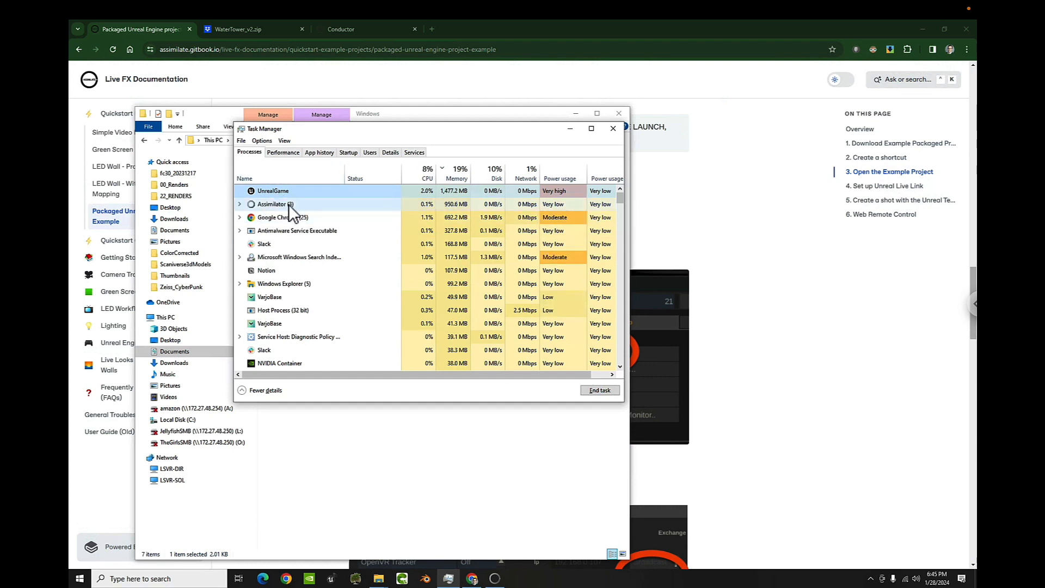
click(569, 129)
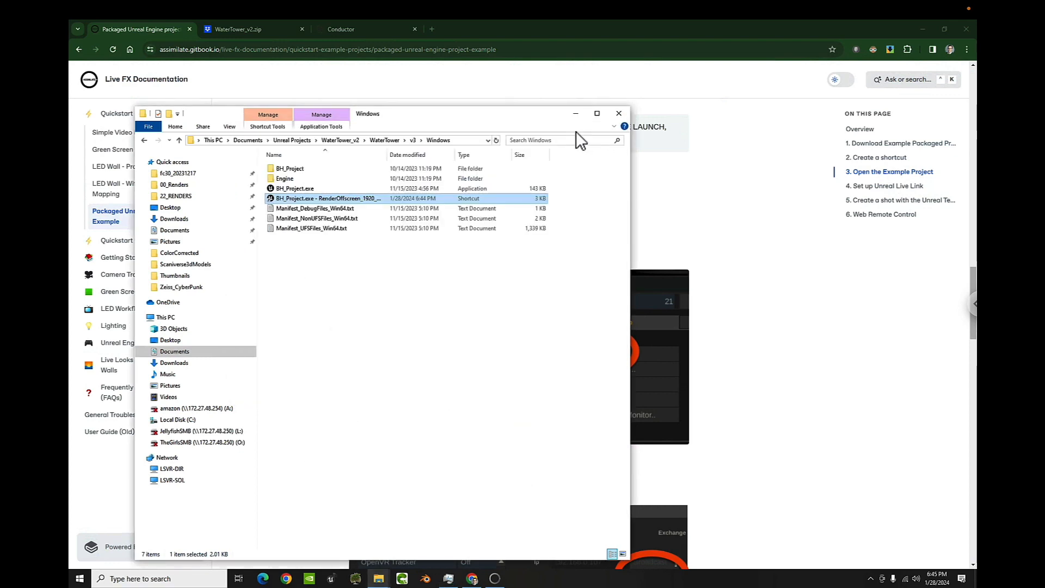
Switch to Live FX, add a new timeline to the project in Construct, and set its player mode to Timeline
click(495, 579)
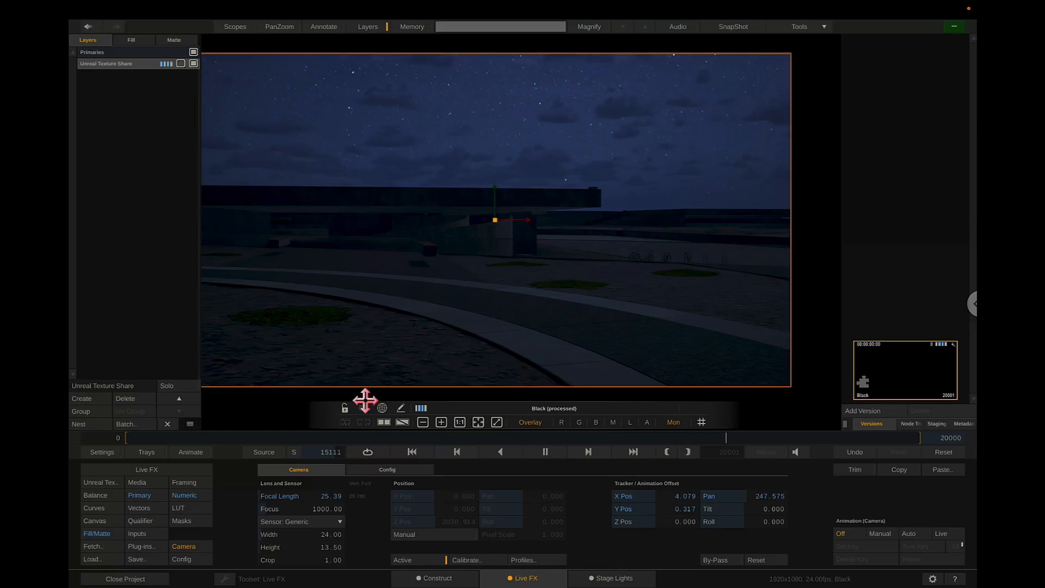
click(435, 577)
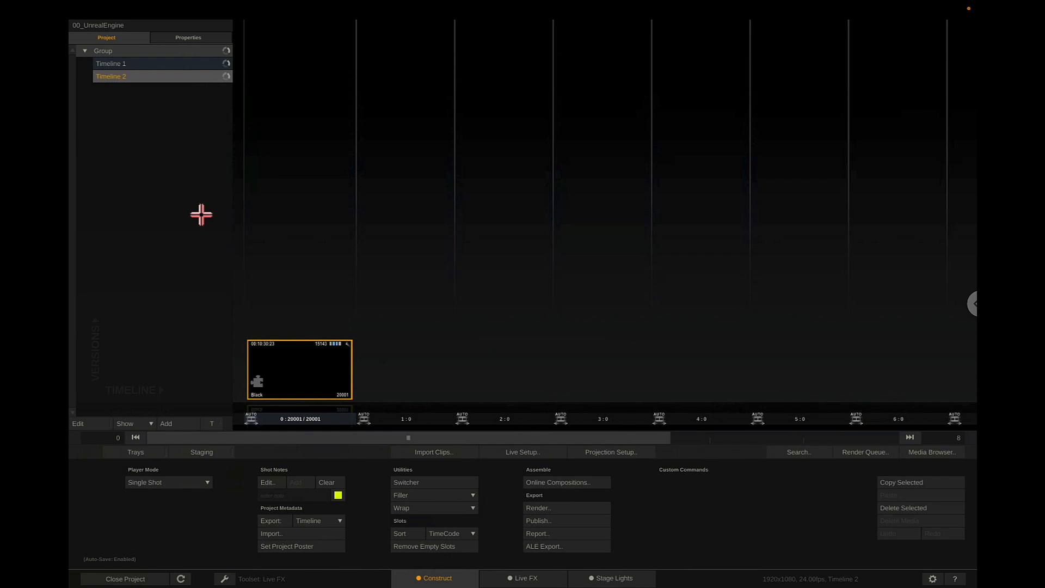
click(183, 422)
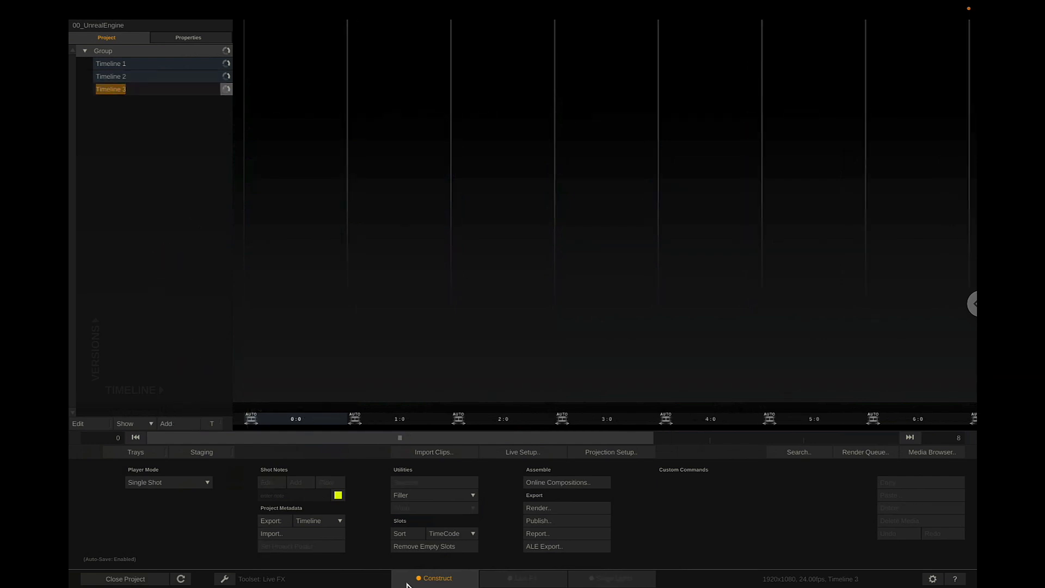
click(144, 482)
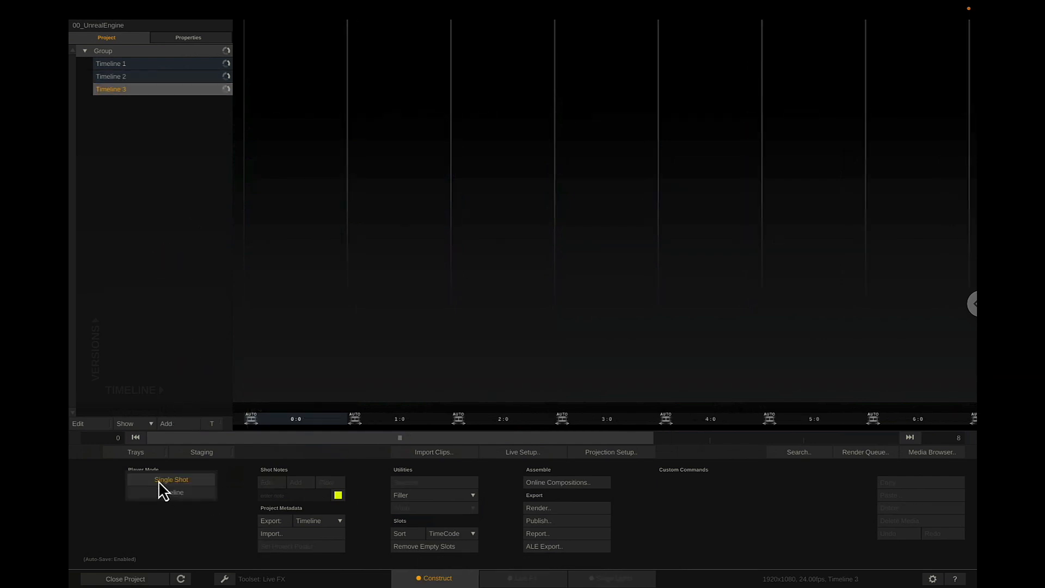
click(171, 492)
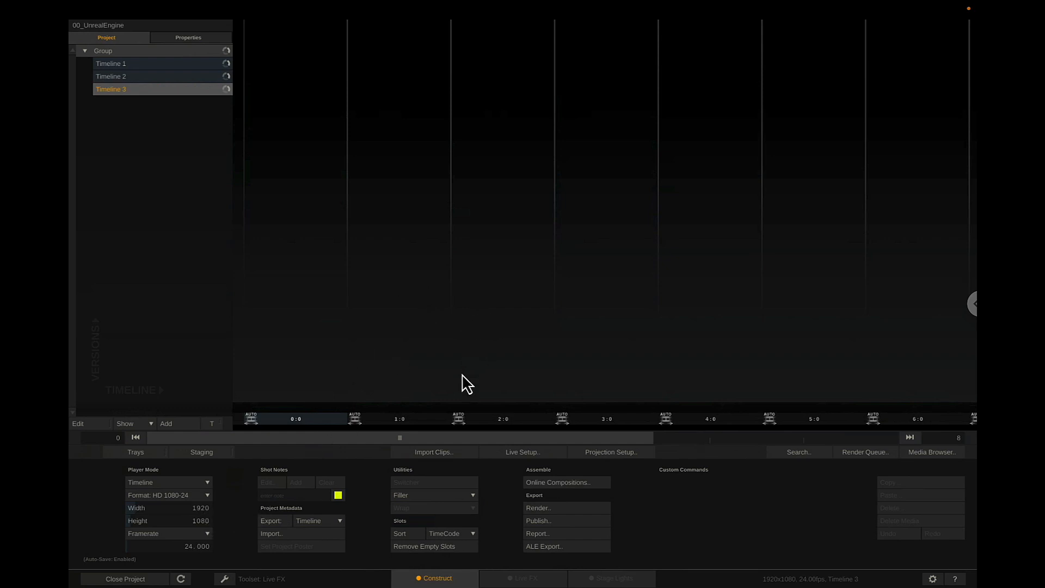
Place a Black filler clip in the first slot of Timeline 3 and open it in the Live FX player
click(401, 502)
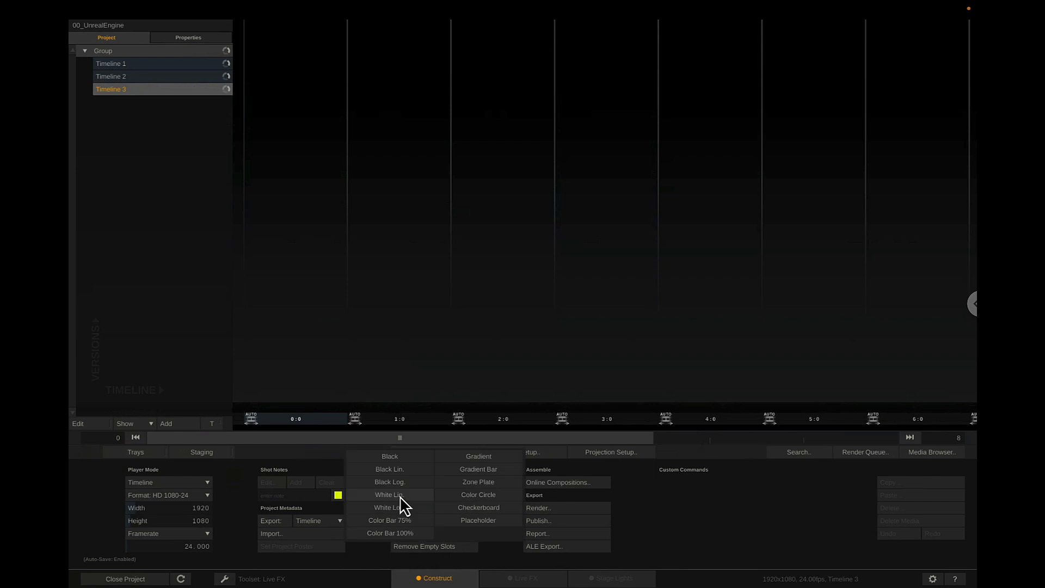
click(397, 466)
drag(440, 405, 326, 347)
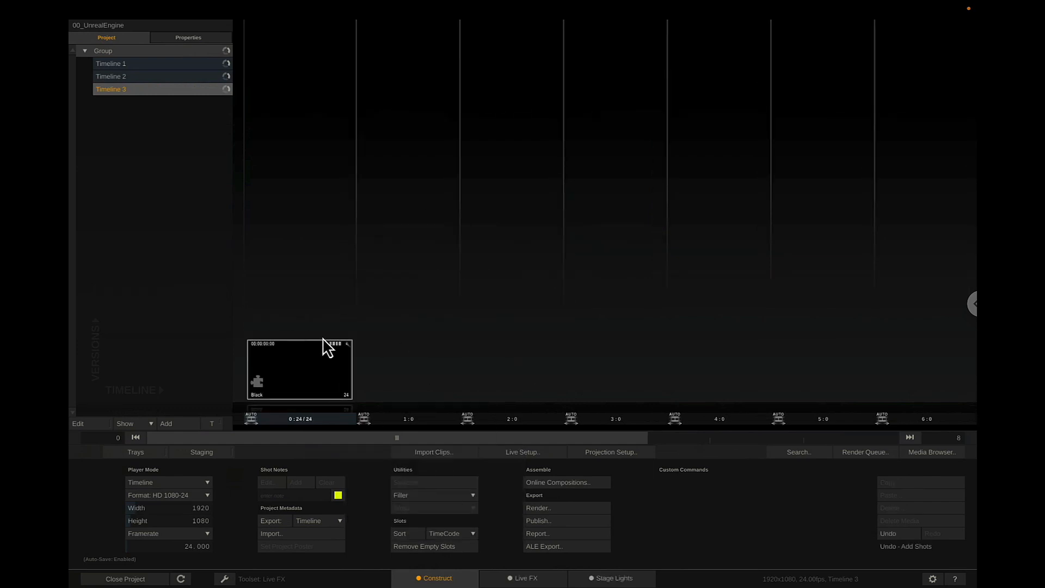
double_click(308, 366)
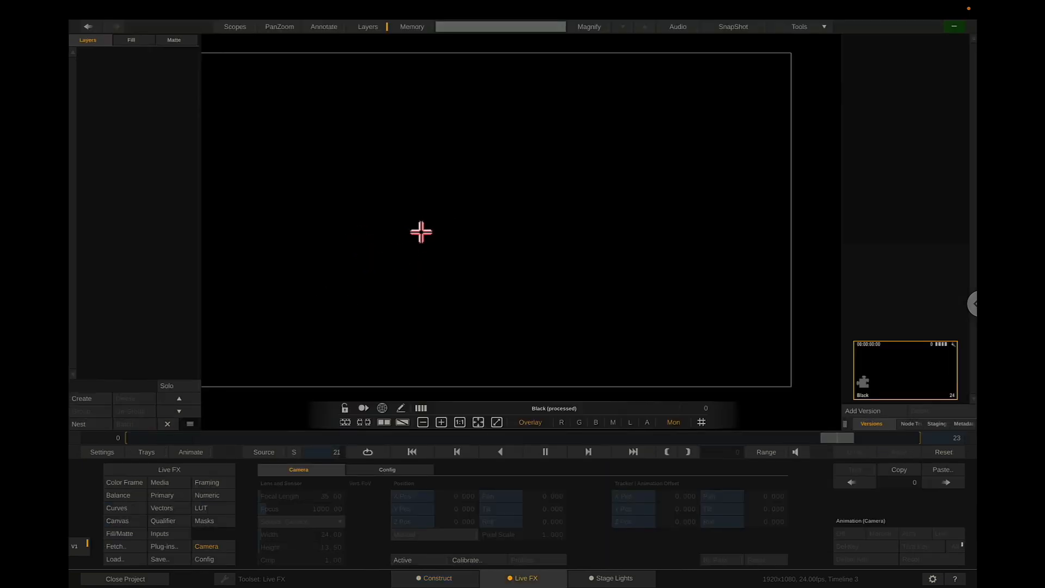
Create a new layer on the black clip and name it "Unreal"
click(82, 397)
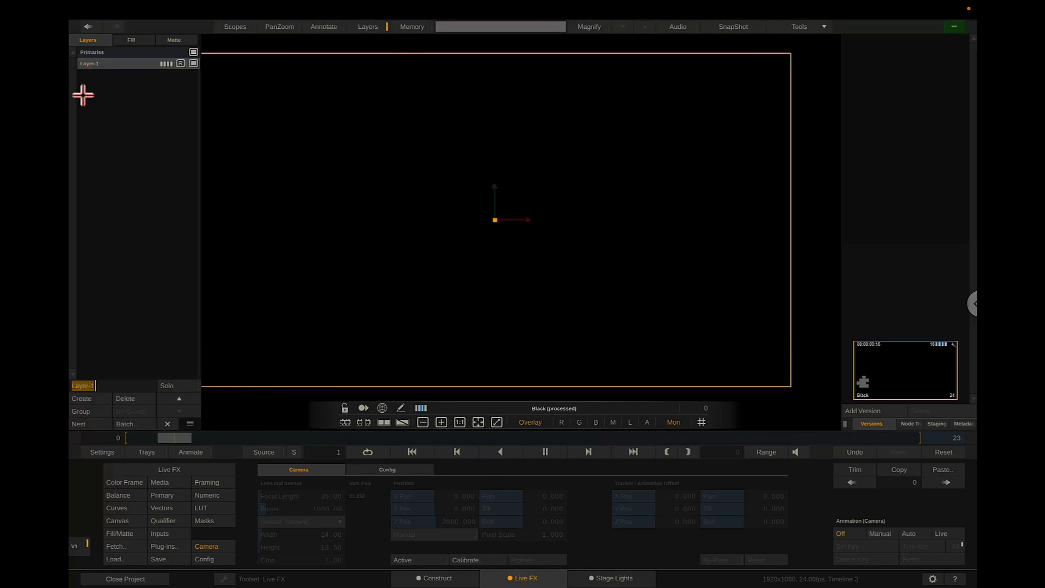
text(Unreal)
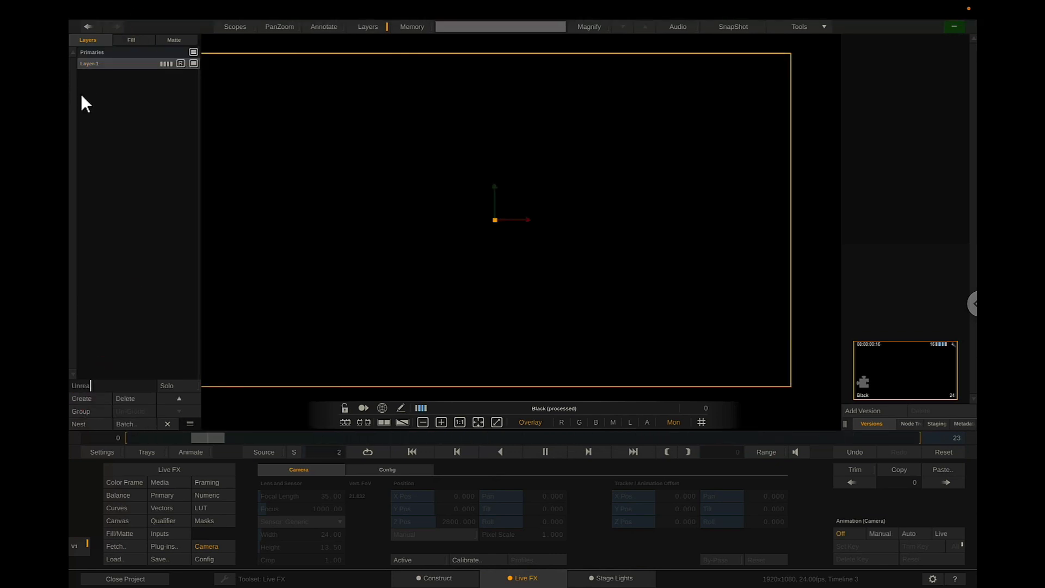
key(Return)
Apply the Live FX Unreal Texture Share plug-in on the Unreal layer
click(170, 547)
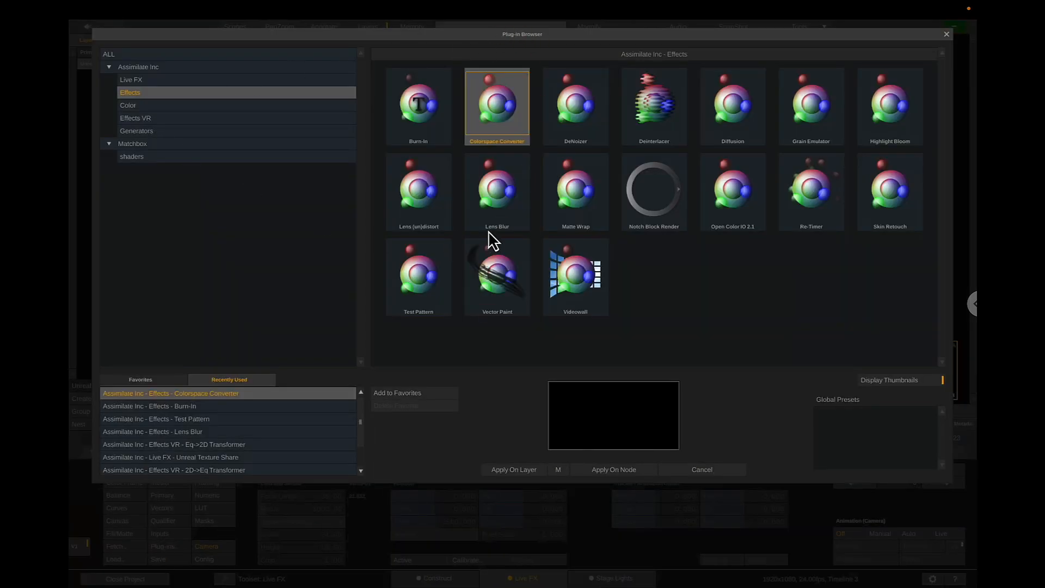
click(158, 80)
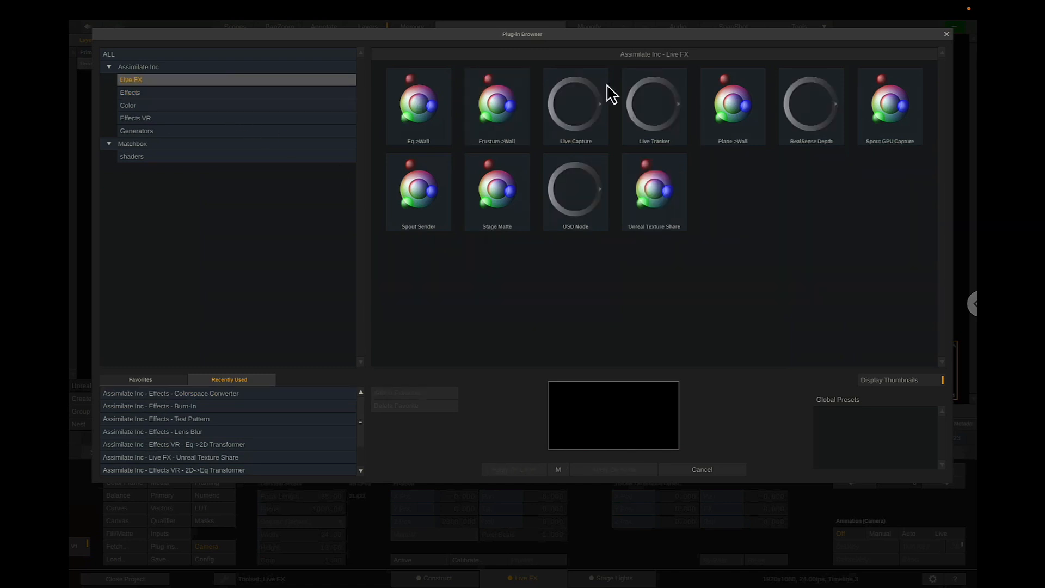
click(662, 199)
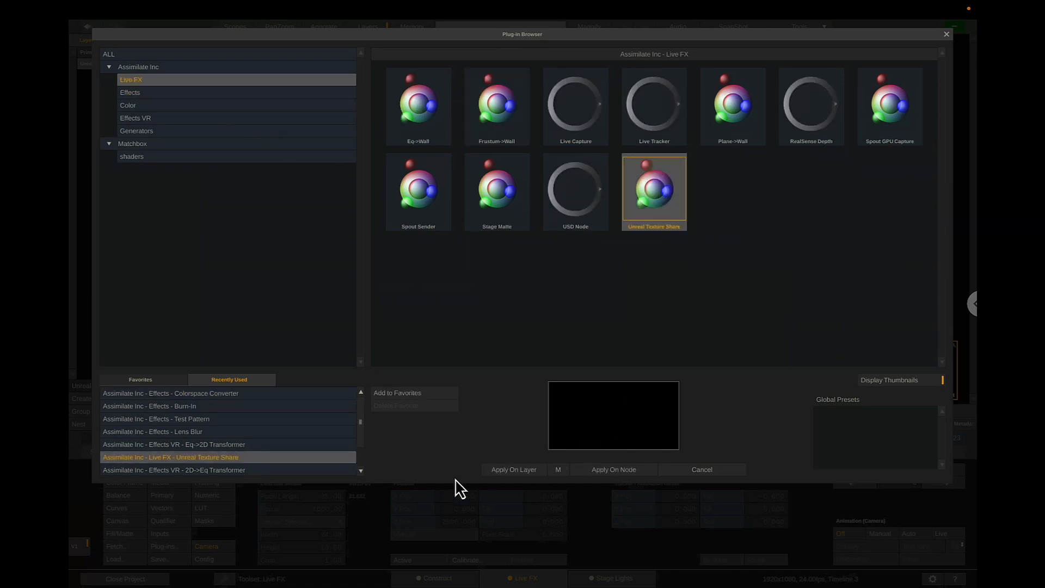
click(513, 469)
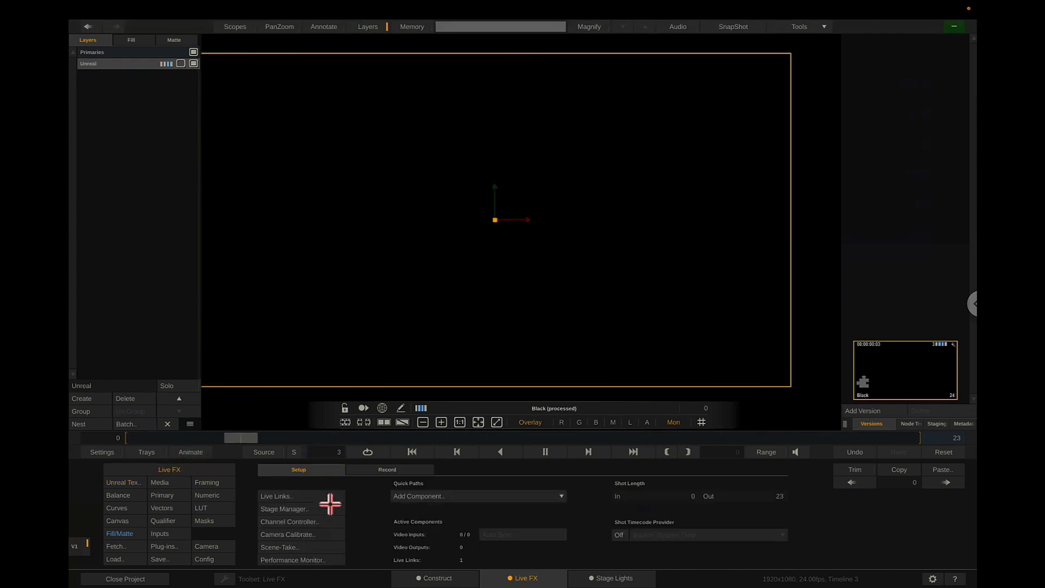
Turn on the Unreal Live Link and connect it using IP 127.0.0.1
click(277, 496)
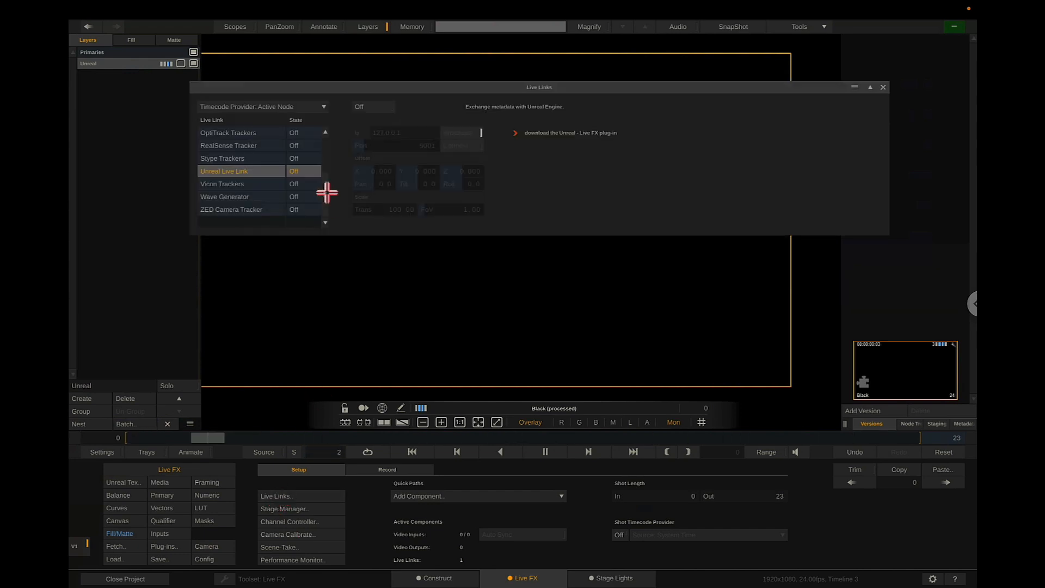
click(272, 146)
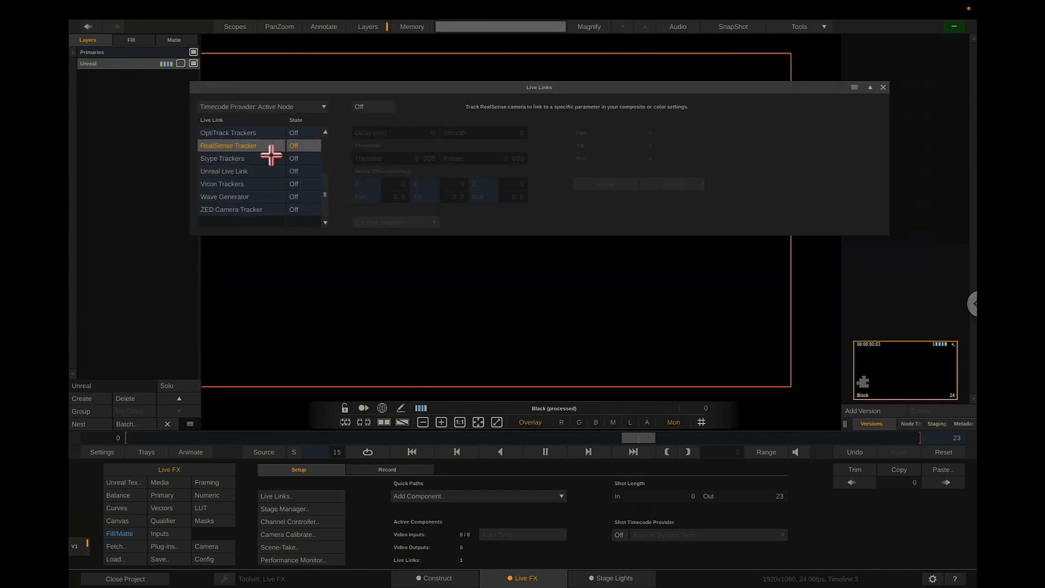
click(231, 174)
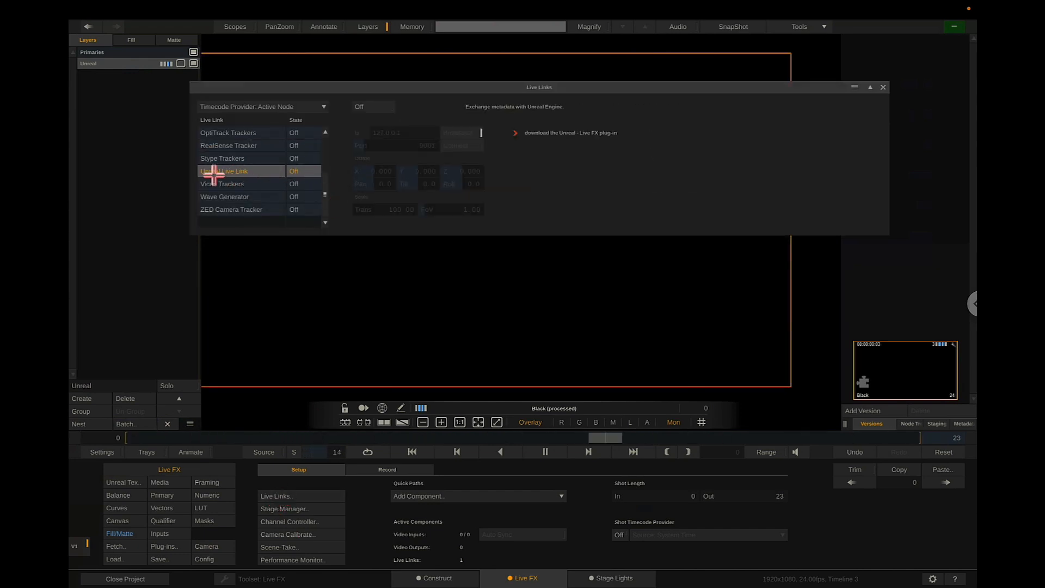
click(382, 108)
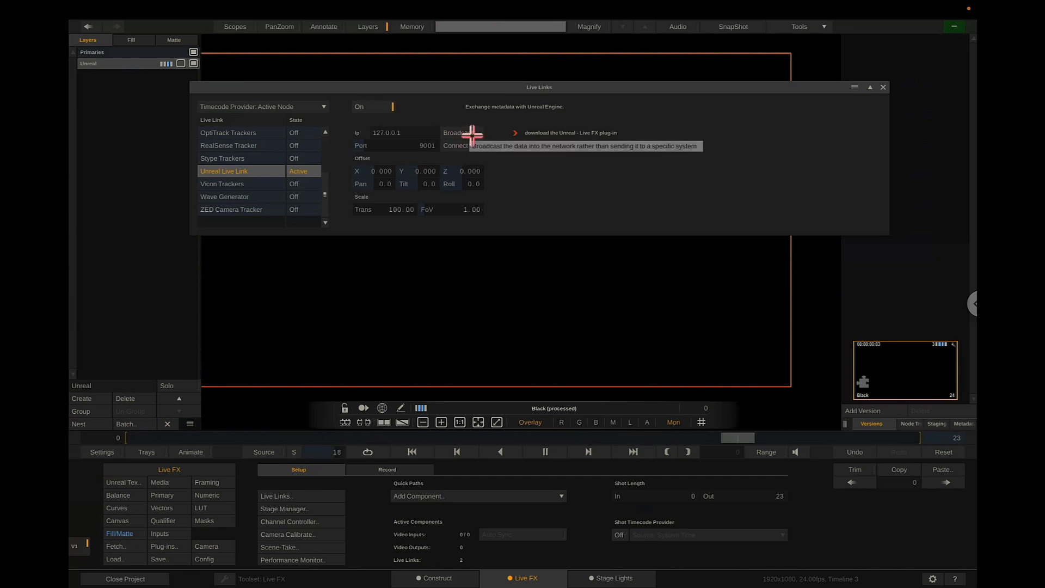
click(408, 133)
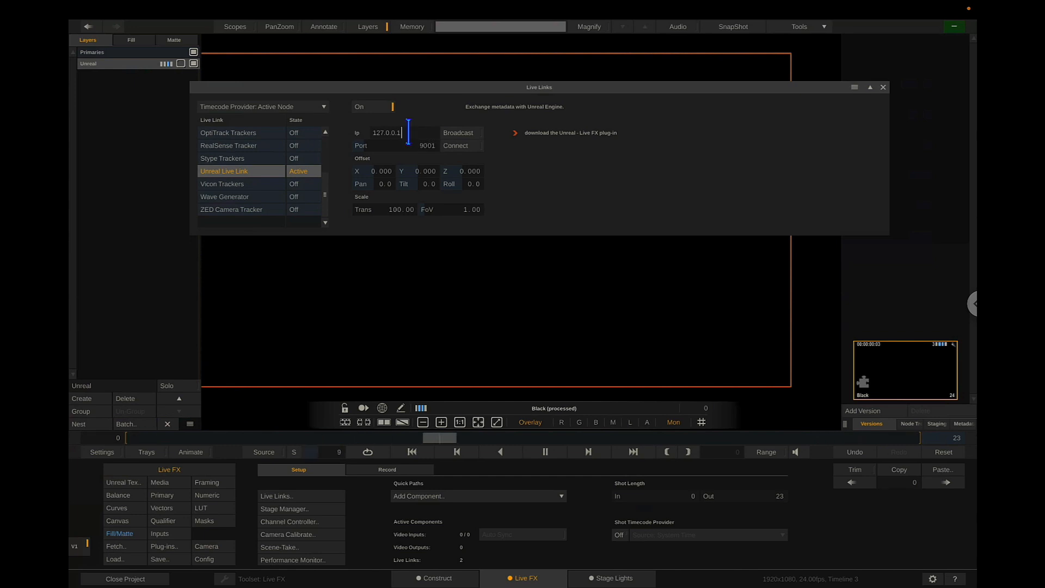
drag(408, 133, 346, 132)
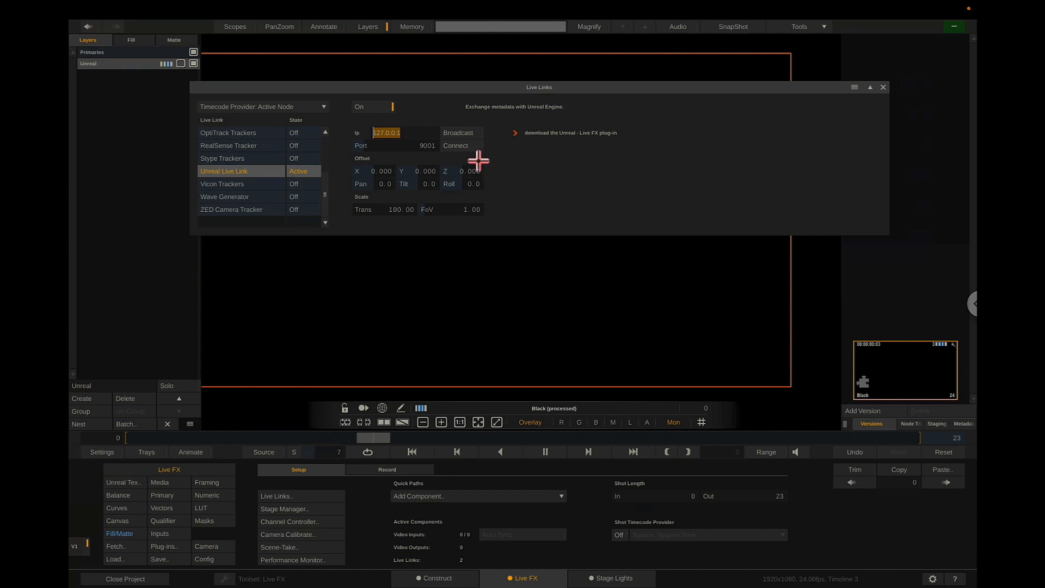
click(467, 146)
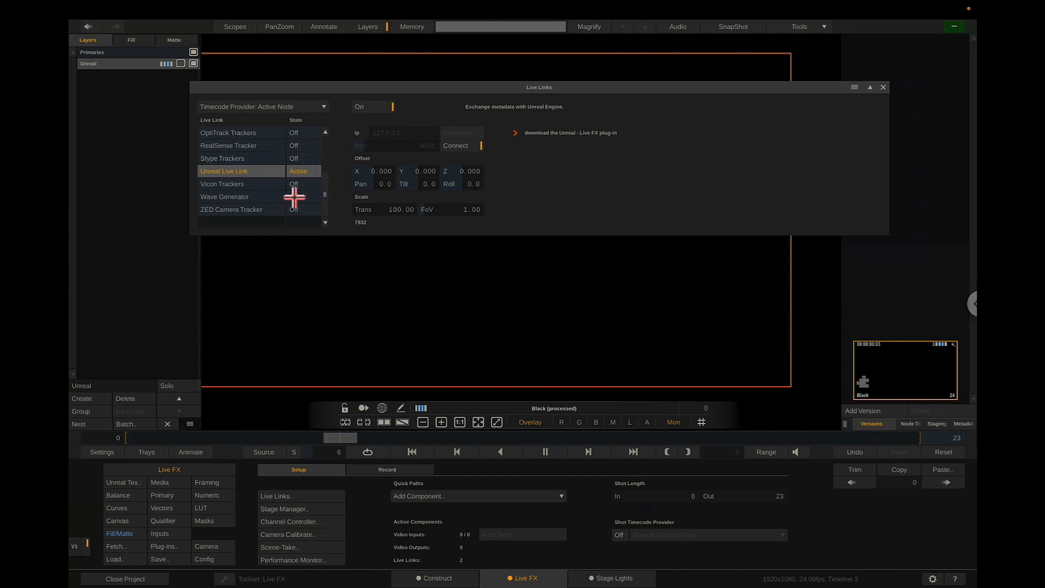
mouse_move(326, 196)
mouse_down()
mouse_move(330, 147)
mouse_move(330, 187)
mouse_up()
click(883, 87)
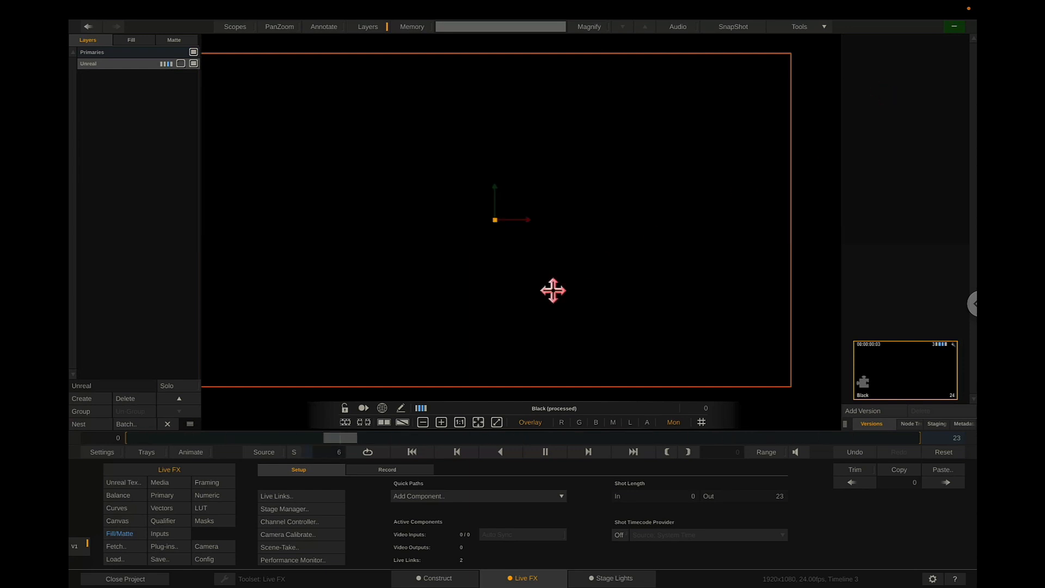
Make the Live FX camera active and try adjusting its tracker position offset
click(205, 546)
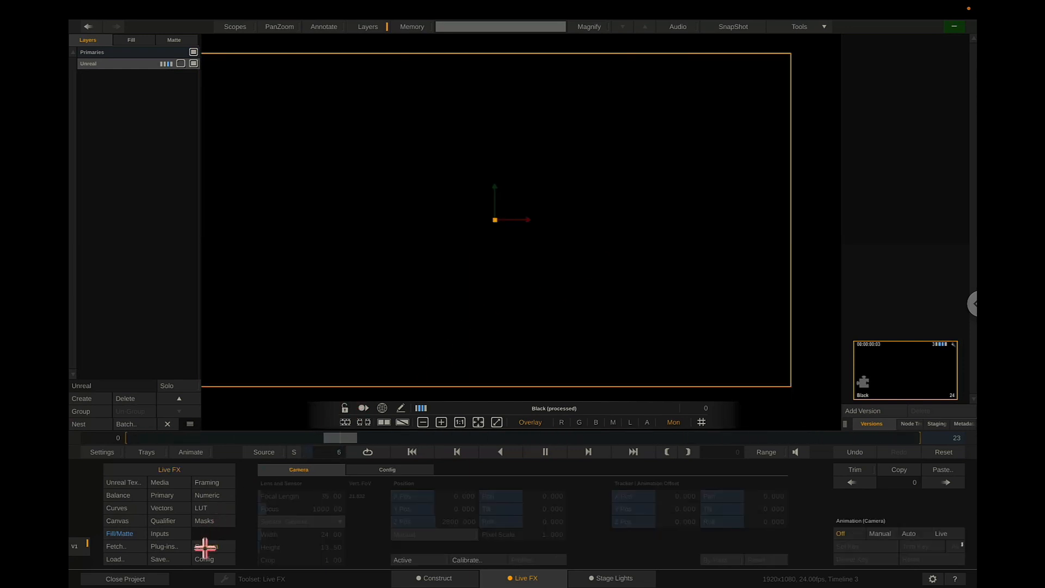
click(407, 561)
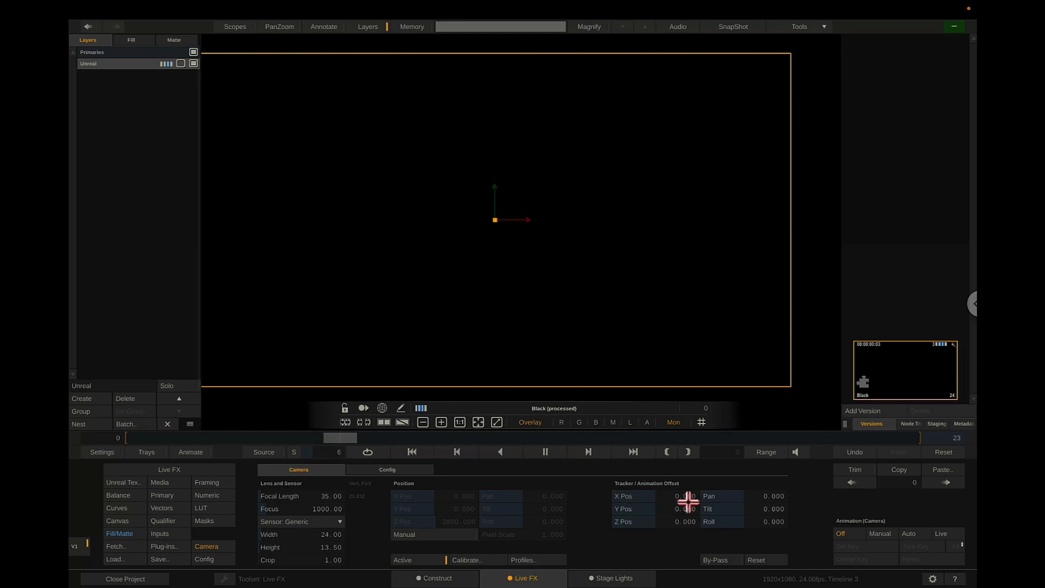
drag(683, 499, 704, 510)
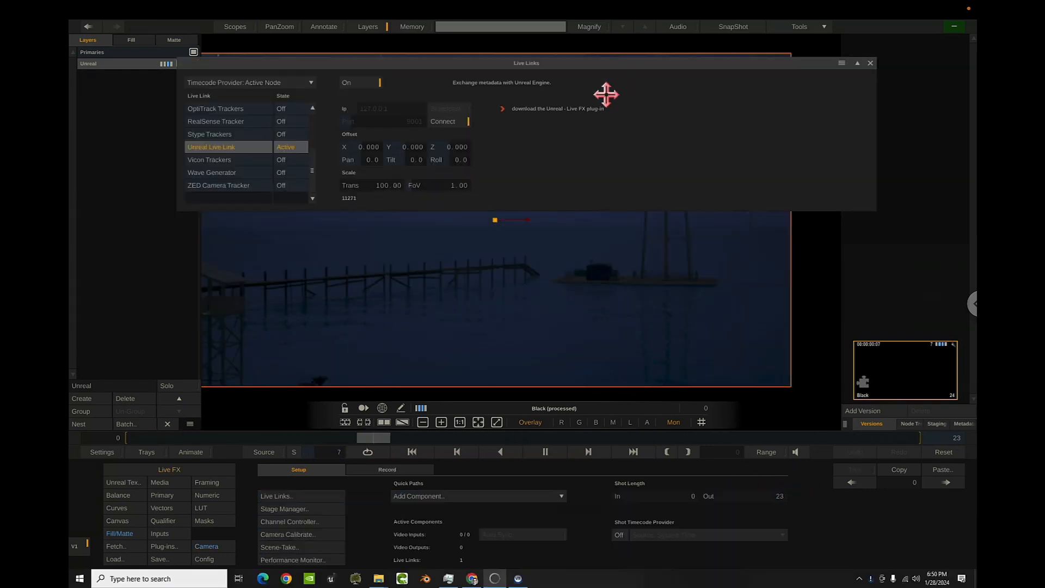
Collapse the Live Links window and set the camera offset to X -6.356, Y -0.447 and Pan 2.689
drag(605, 95, 597, 136)
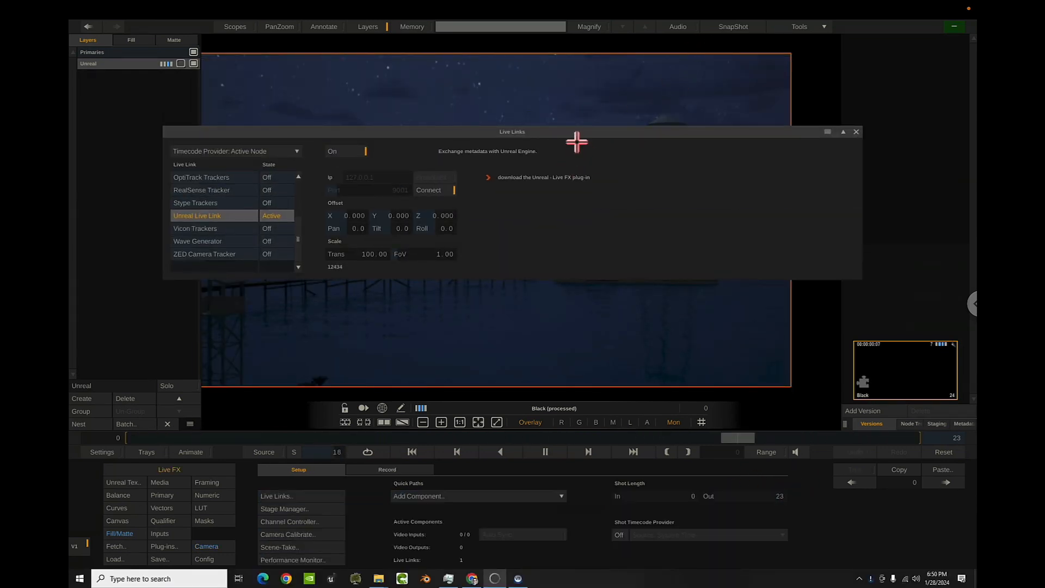
click(848, 131)
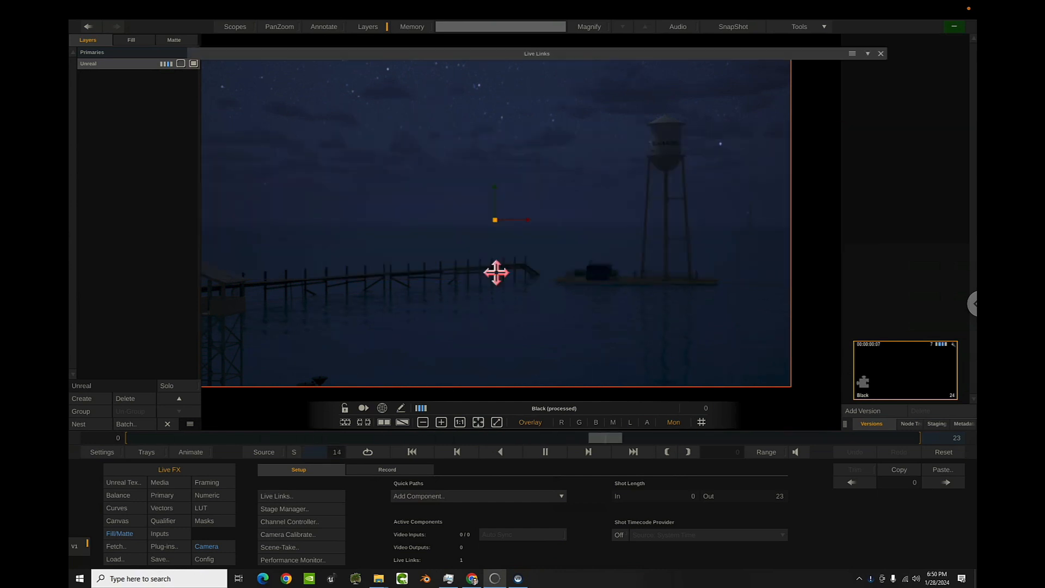
click(203, 545)
drag(668, 514, 680, 560)
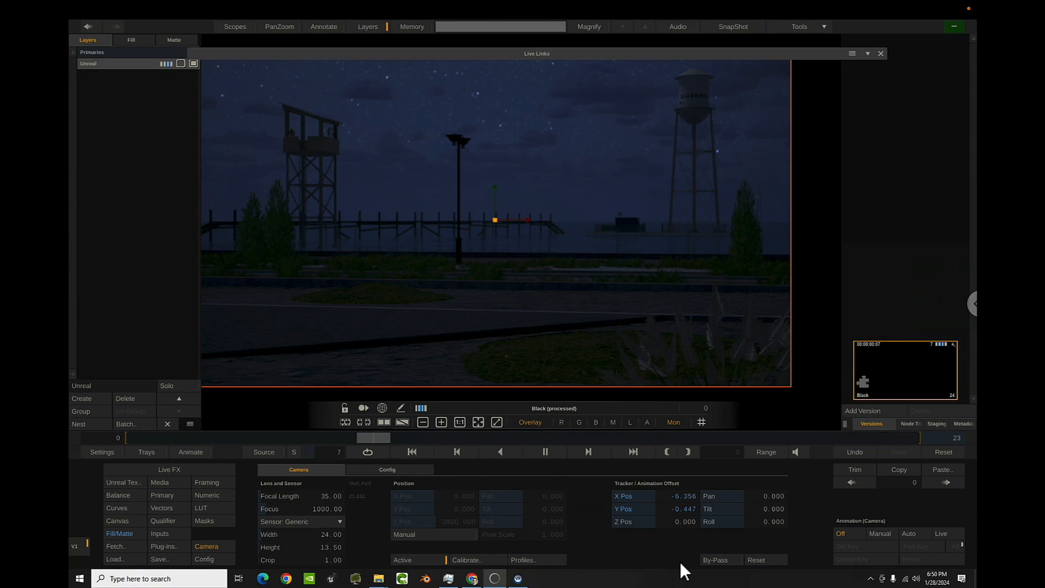
mouse_move(756, 499)
mouse_down()
mouse_move(730, 517)
mouse_move(751, 499)
mouse_up()
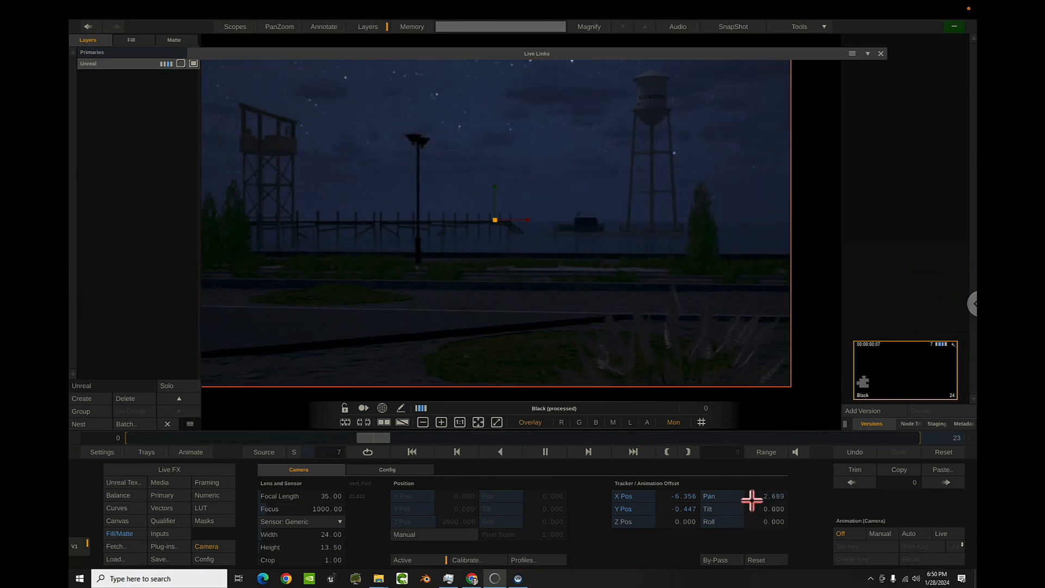
Switch to the Conductor remote control page in Chrome and place its window beside the Live FX viewport's water tower
key(alt+Tab)
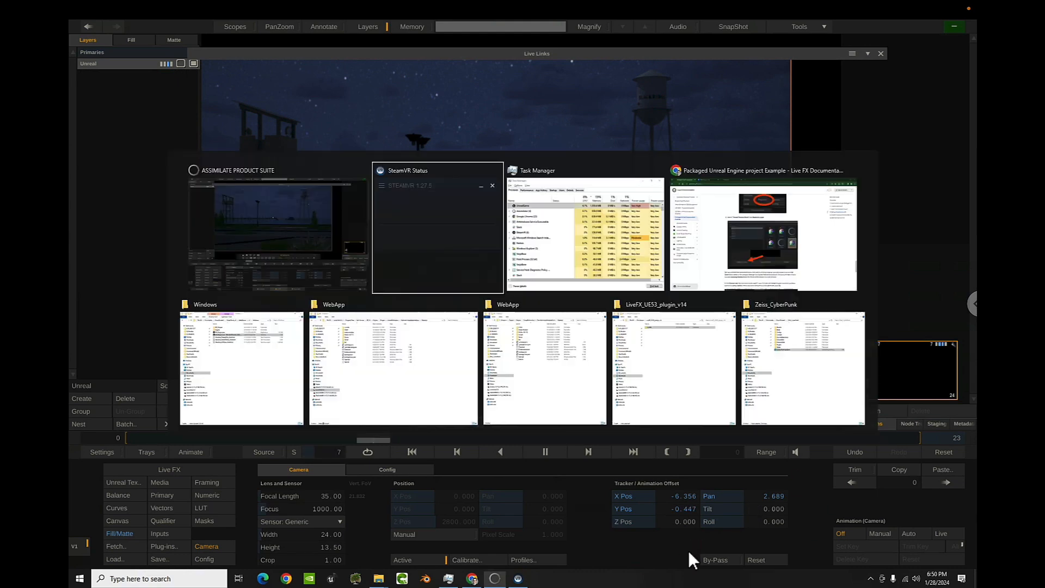
key(alt+Tab)
key(alt+Tab)
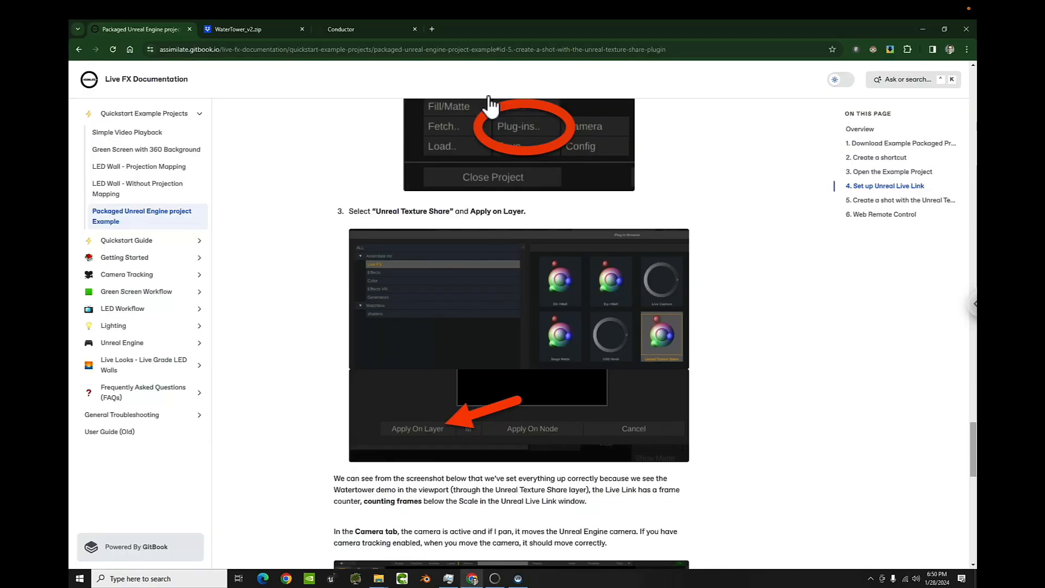
click(348, 28)
click(175, 54)
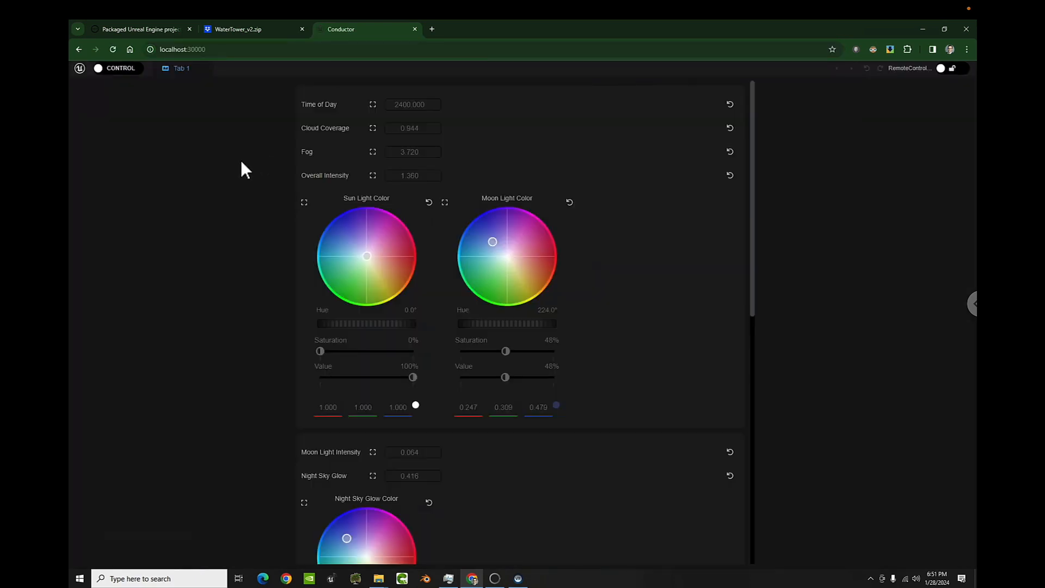
drag(544, 29, 357, 87)
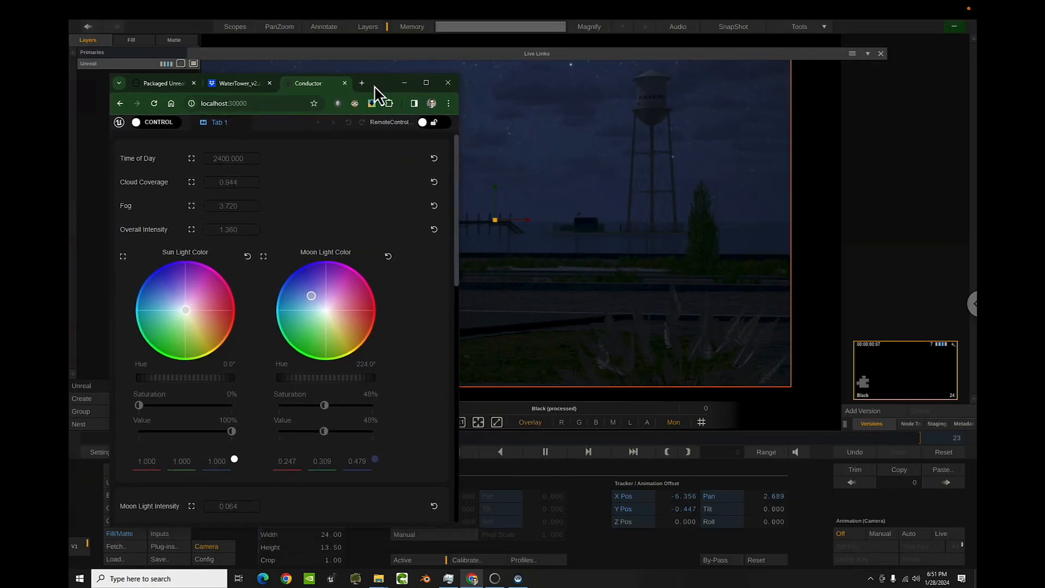
Look through the remote controls and set Time of Day to 1700
drag(456, 262, 456, 490)
drag(456, 303, 458, 152)
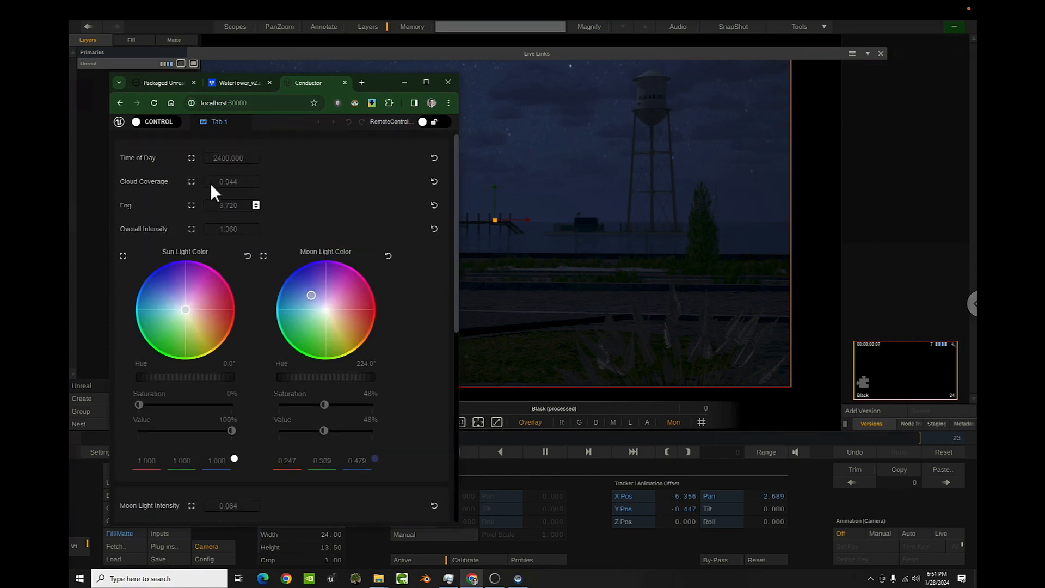
click(227, 163)
text(1700)
key(Return)
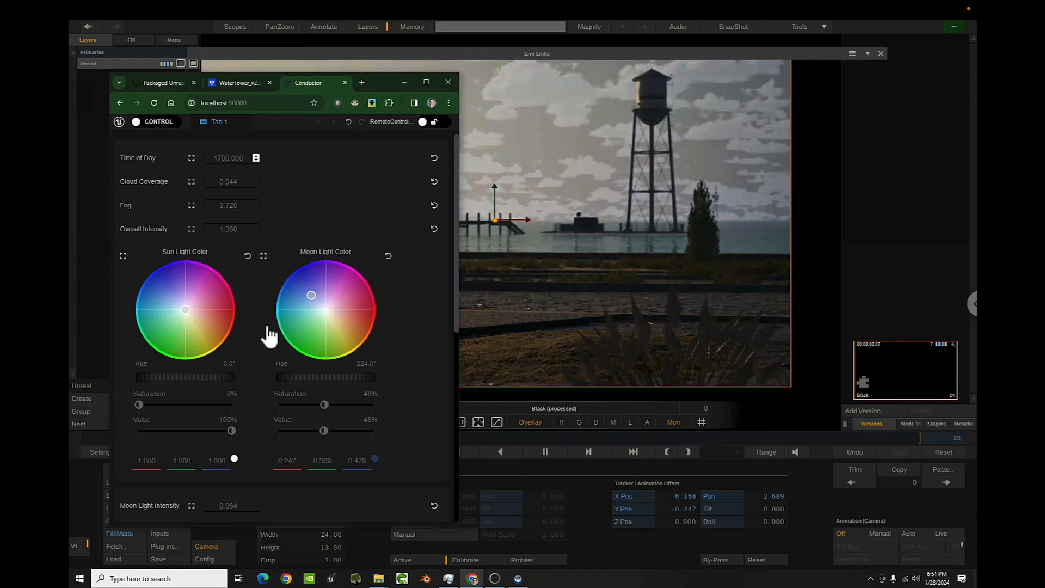
Set Cloud Coverage to 0 and shift the Water Tower Location along X
drag(375, 83, 441, 164)
double_click(305, 288)
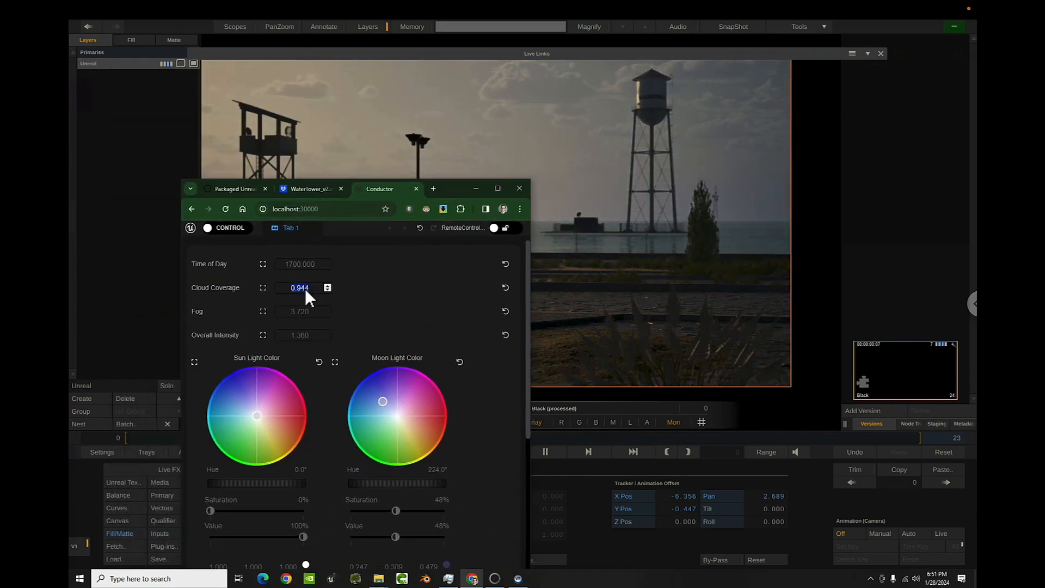
text(0)
key(Return)
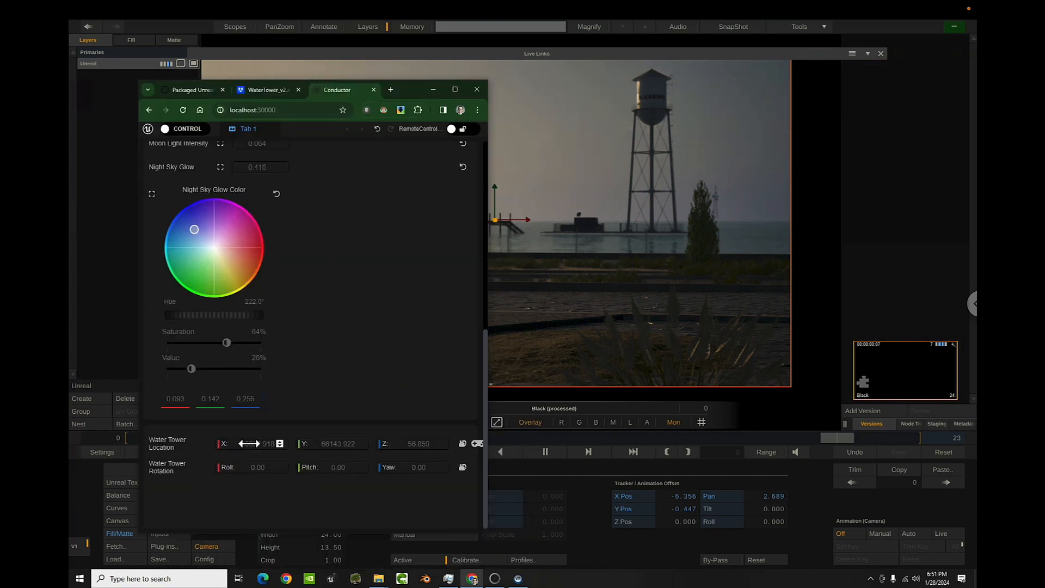
drag(301, 443, 653, 443)
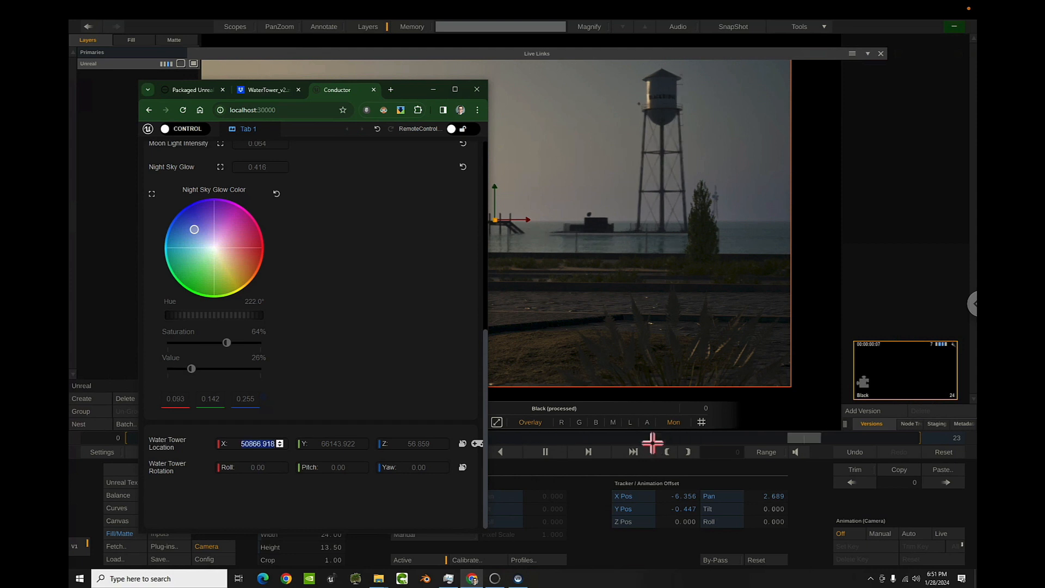
drag(254, 446, 843, 407)
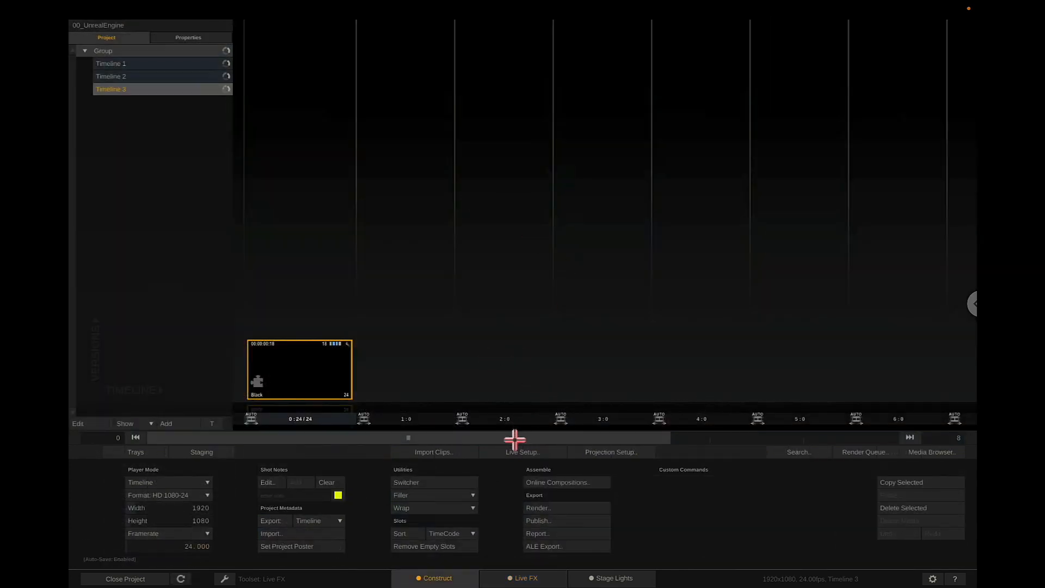
Start a live composition using the Green screen with Unreal background model, with Unreal Texture Share for both the Unreal capture and foreground camera
click(520, 452)
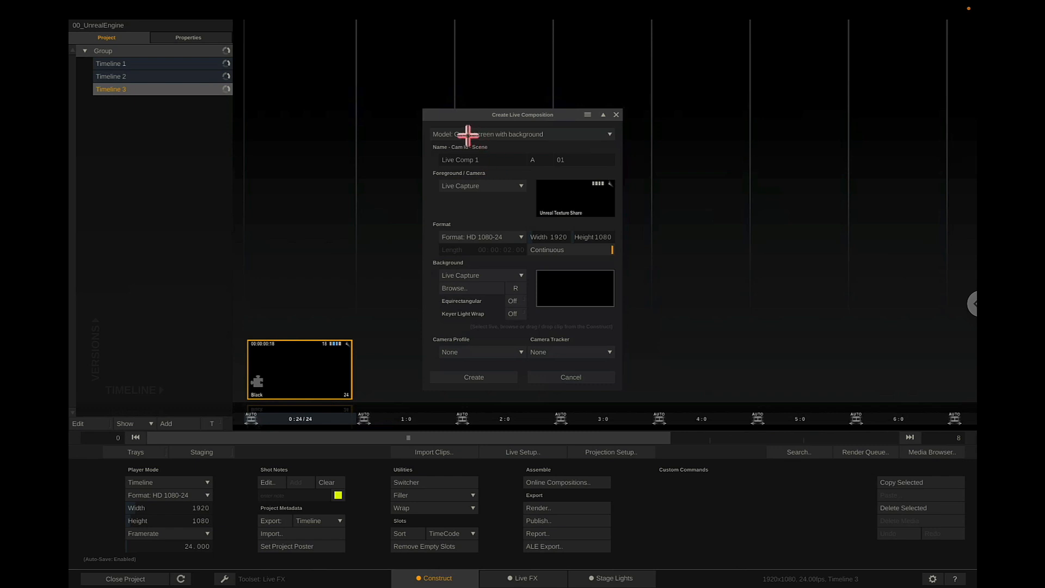
click(536, 135)
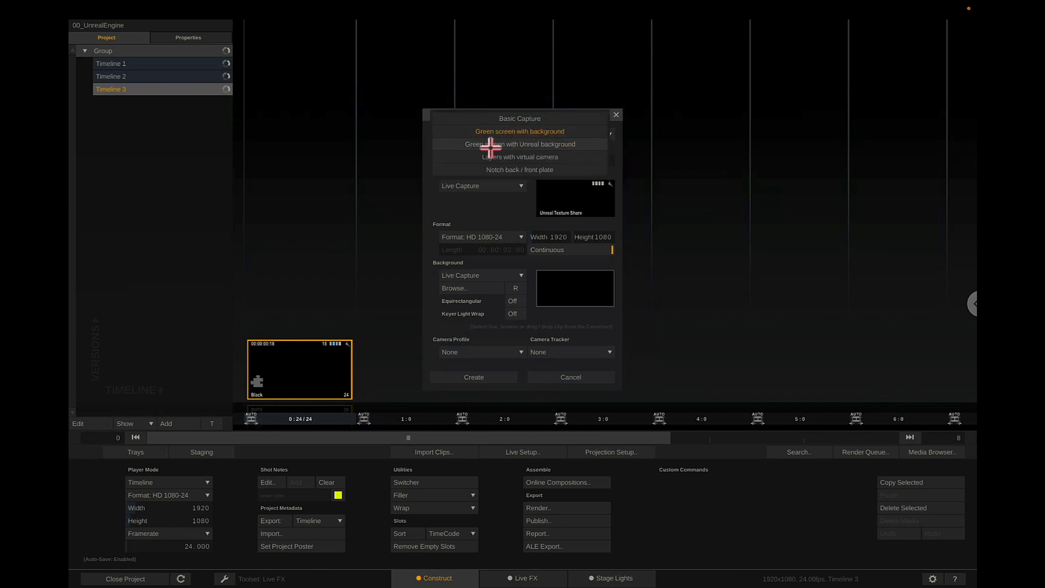
click(564, 145)
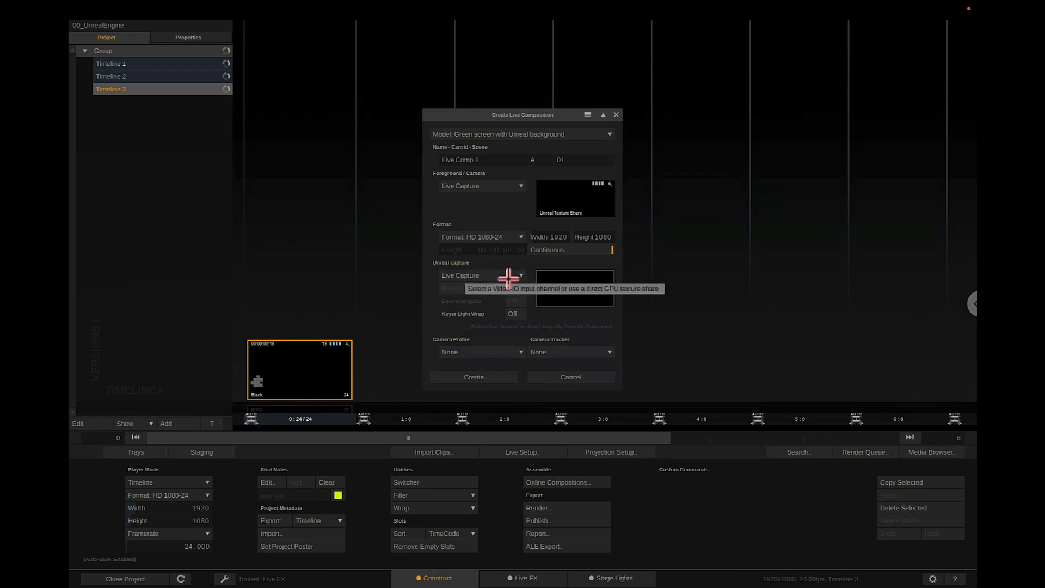
click(514, 275)
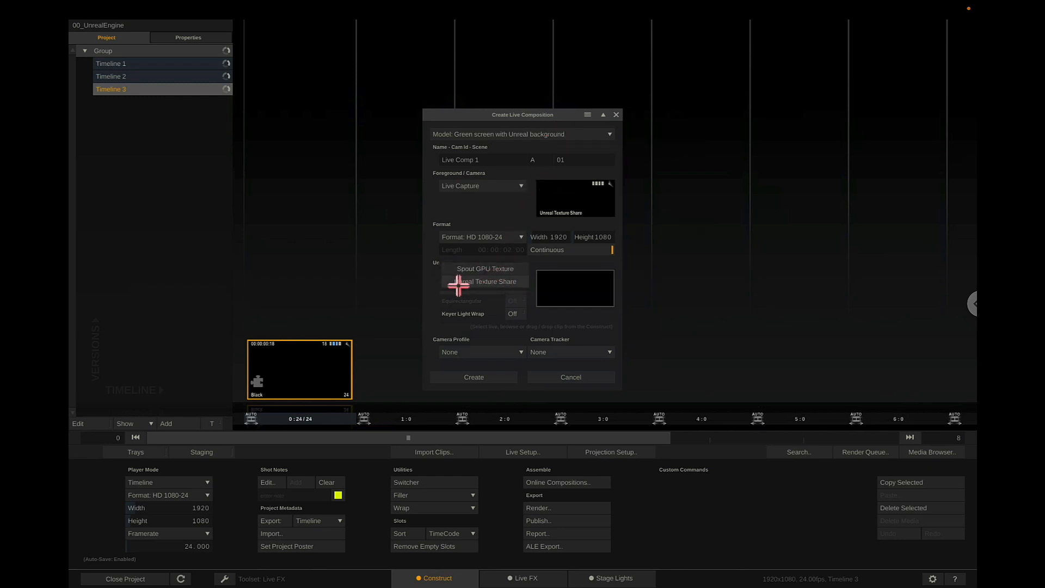
click(458, 283)
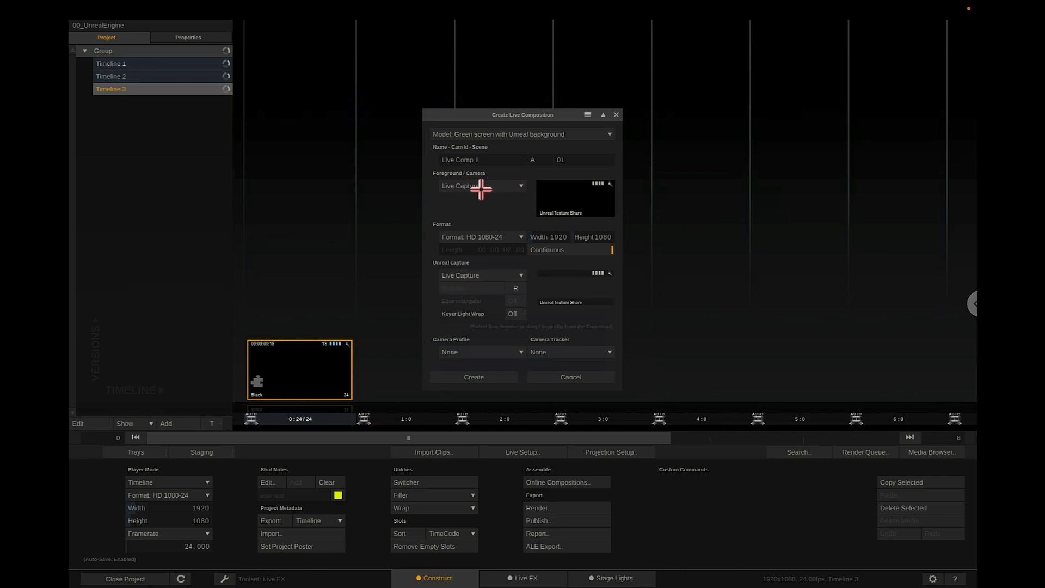
click(468, 187)
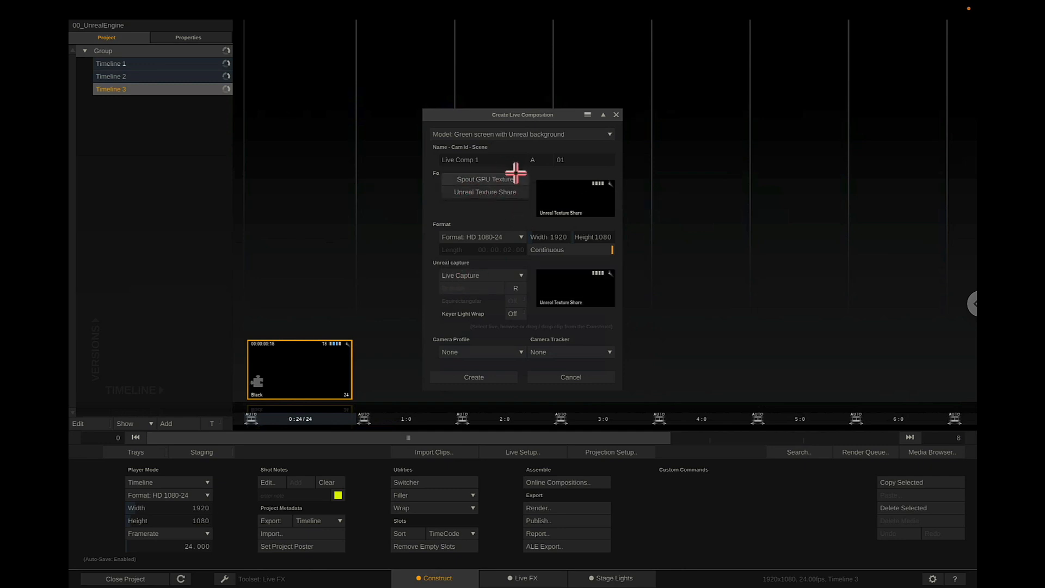
click(469, 194)
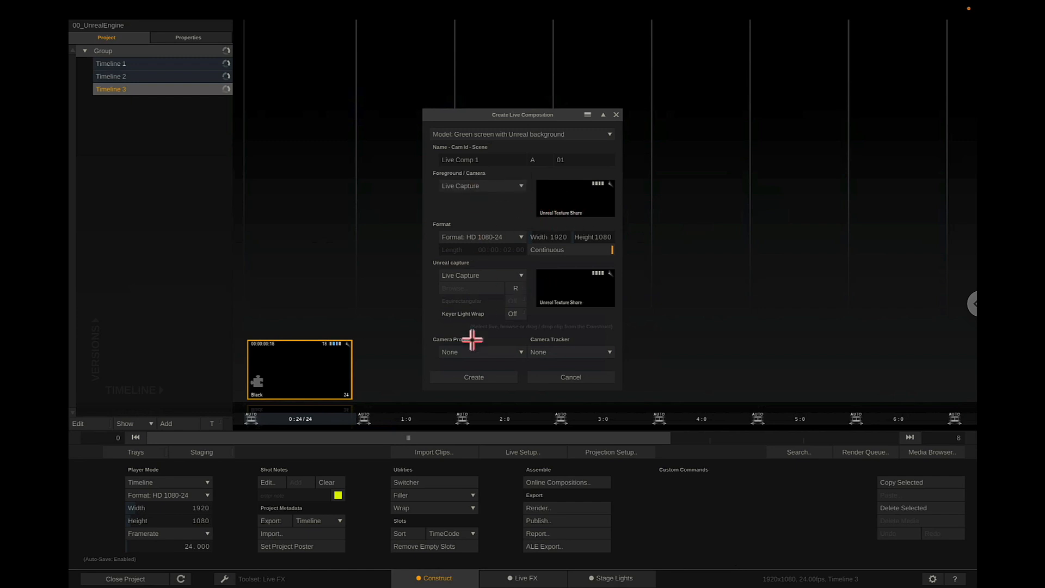
Assign a camera profile and camera tracker to the live composition, create it and select its Keyer layer
click(489, 355)
click(483, 360)
click(572, 353)
click(551, 386)
click(462, 377)
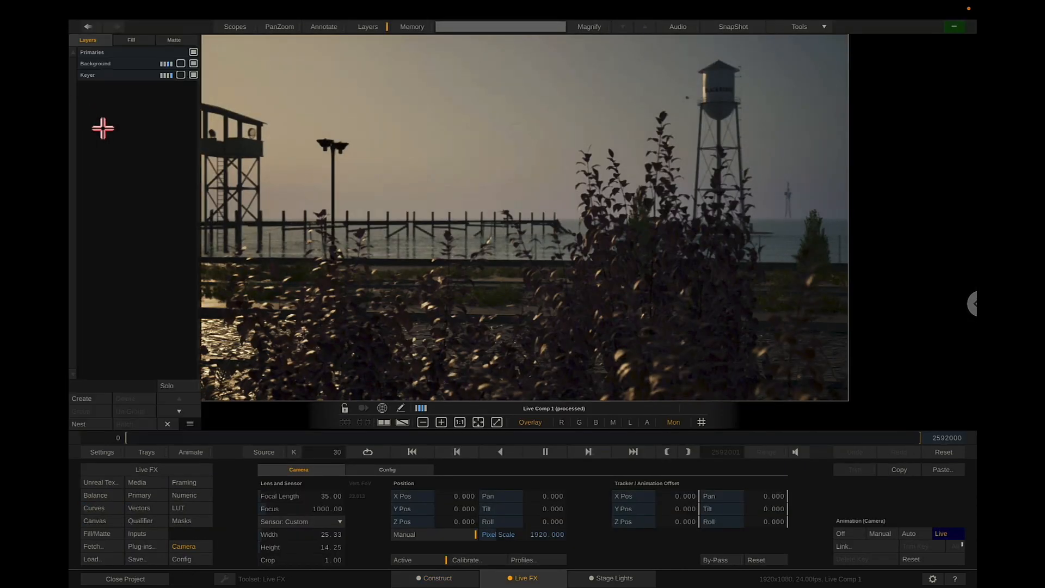
click(128, 76)
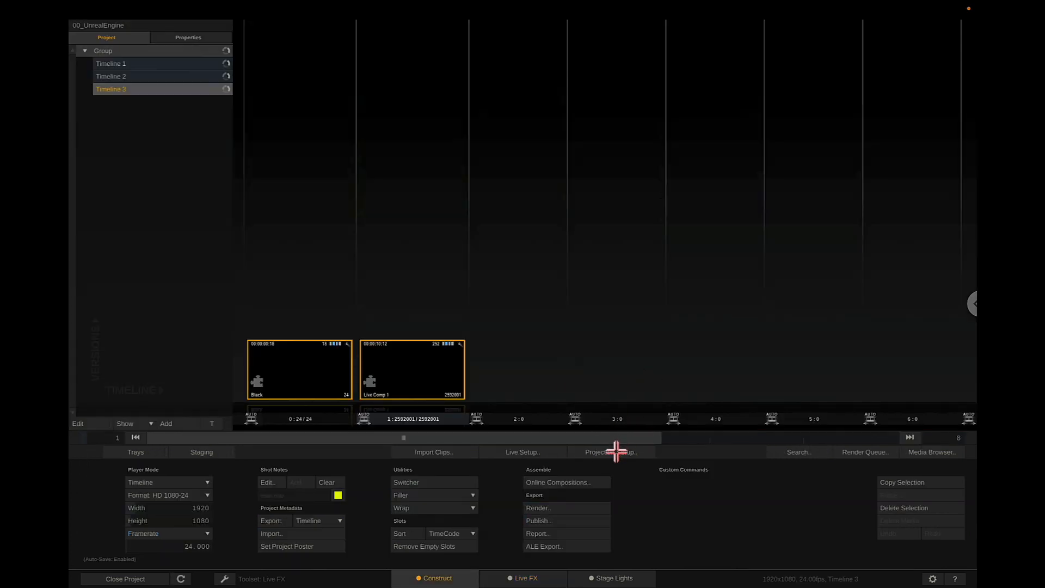
Create a projection composition from the Unreal Texture Share live capture with camera profile BM12k and camera tracker Ncam Trackers
click(616, 452)
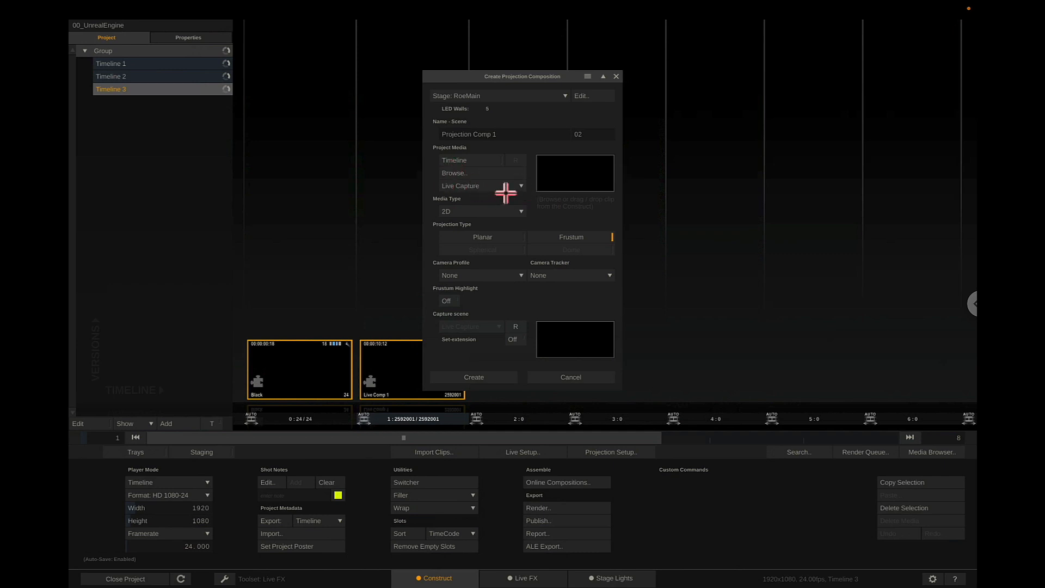
click(476, 190)
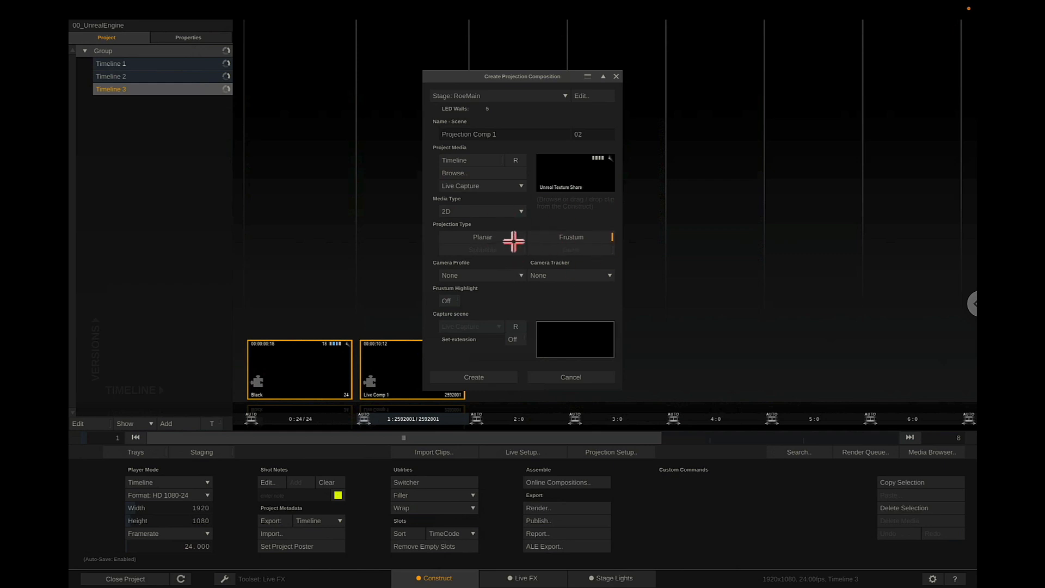
click(512, 274)
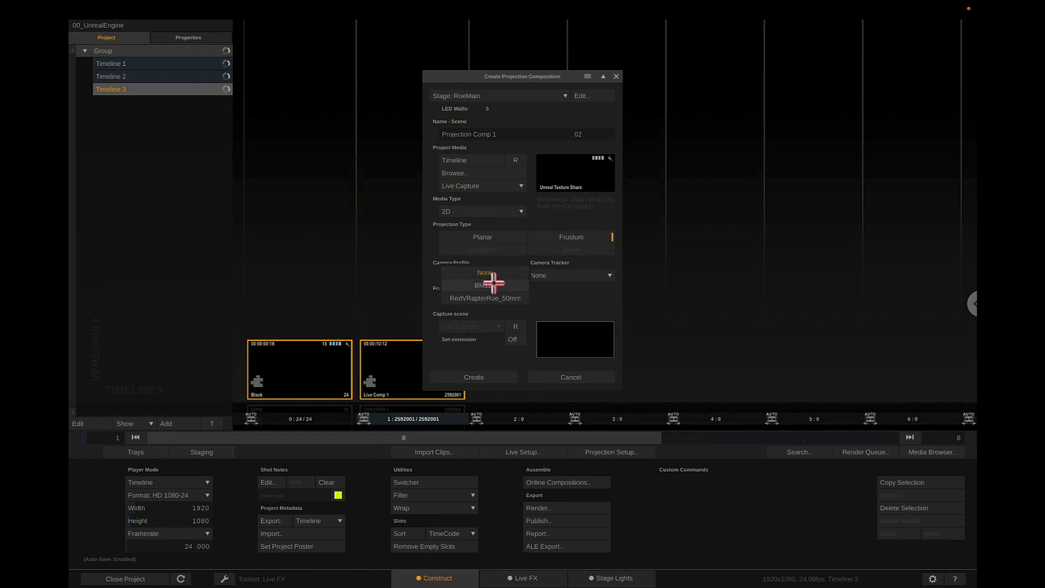
click(492, 279)
click(550, 278)
click(531, 308)
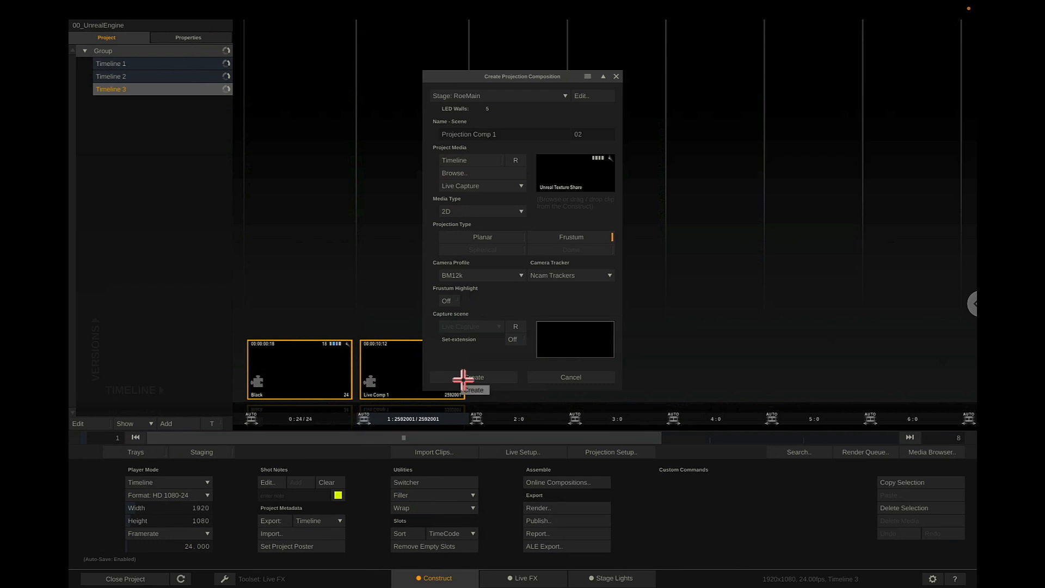
click(462, 377)
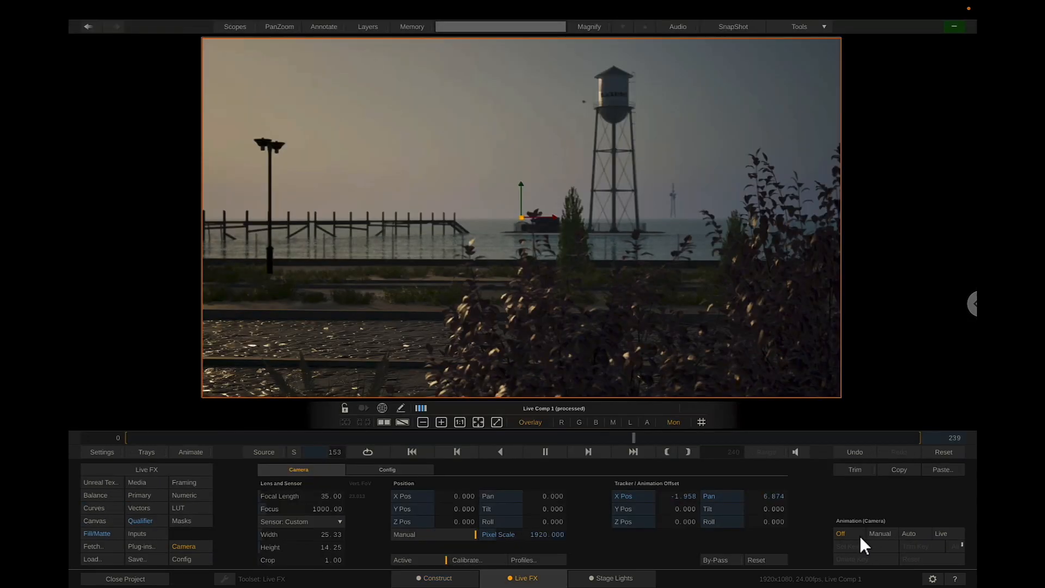